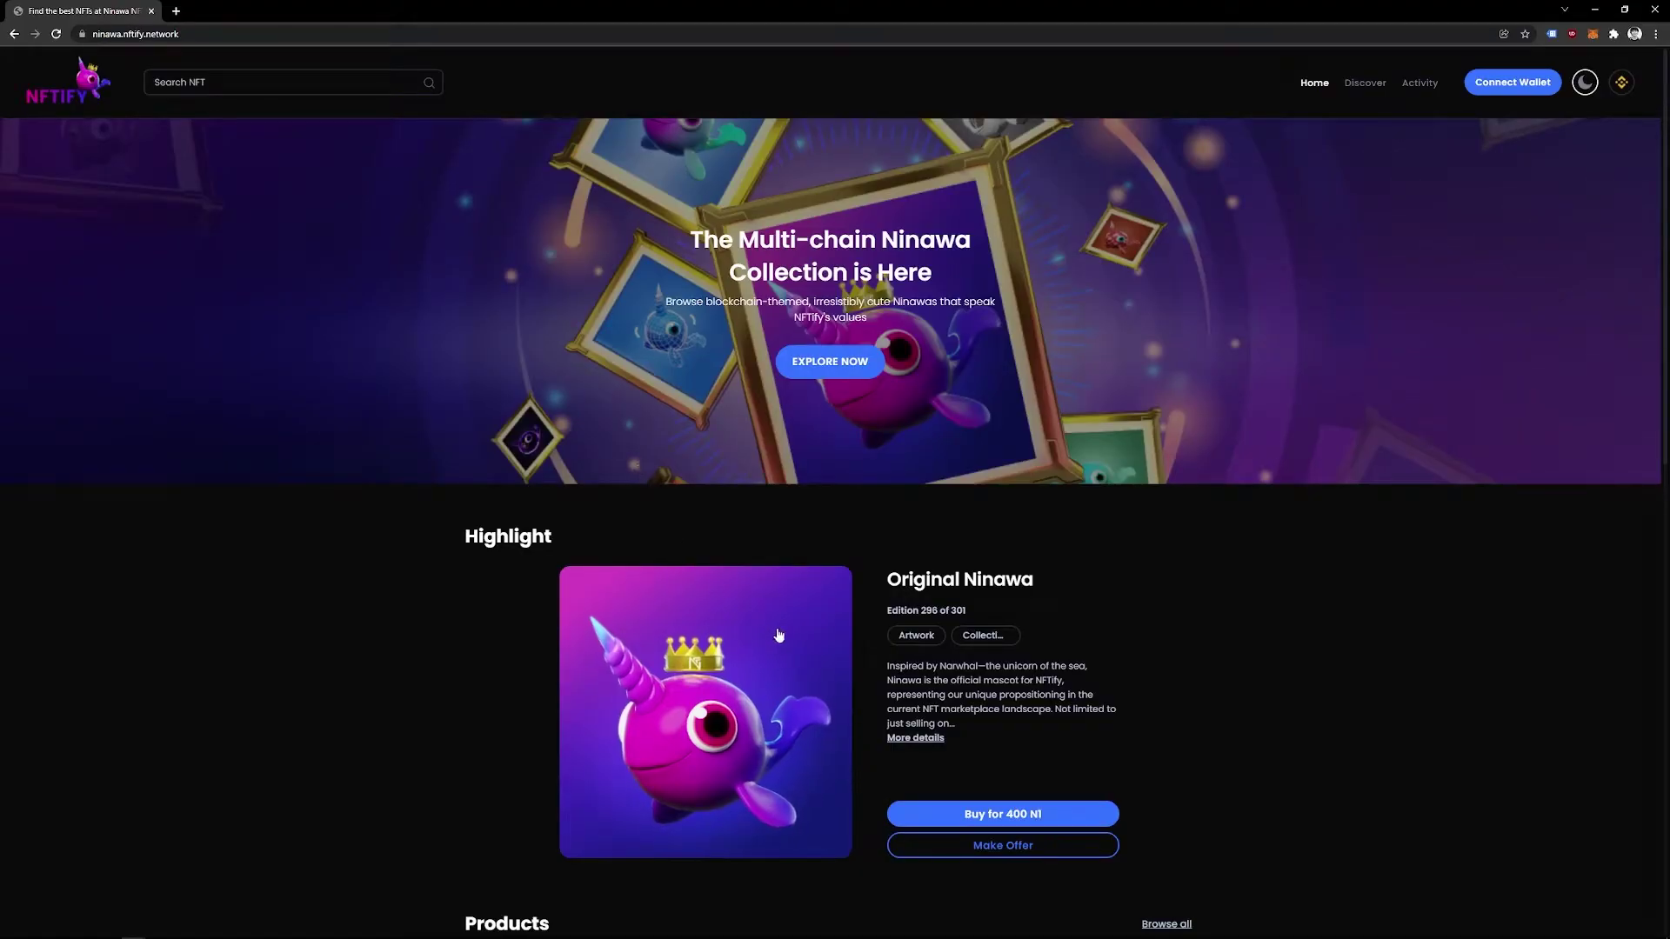
Step: Load the NFTify site at app.nftify.network
{"action": "scroll", "coordinate": [913, 748], "scroll_direction": "down", "scroll_amount": 4}
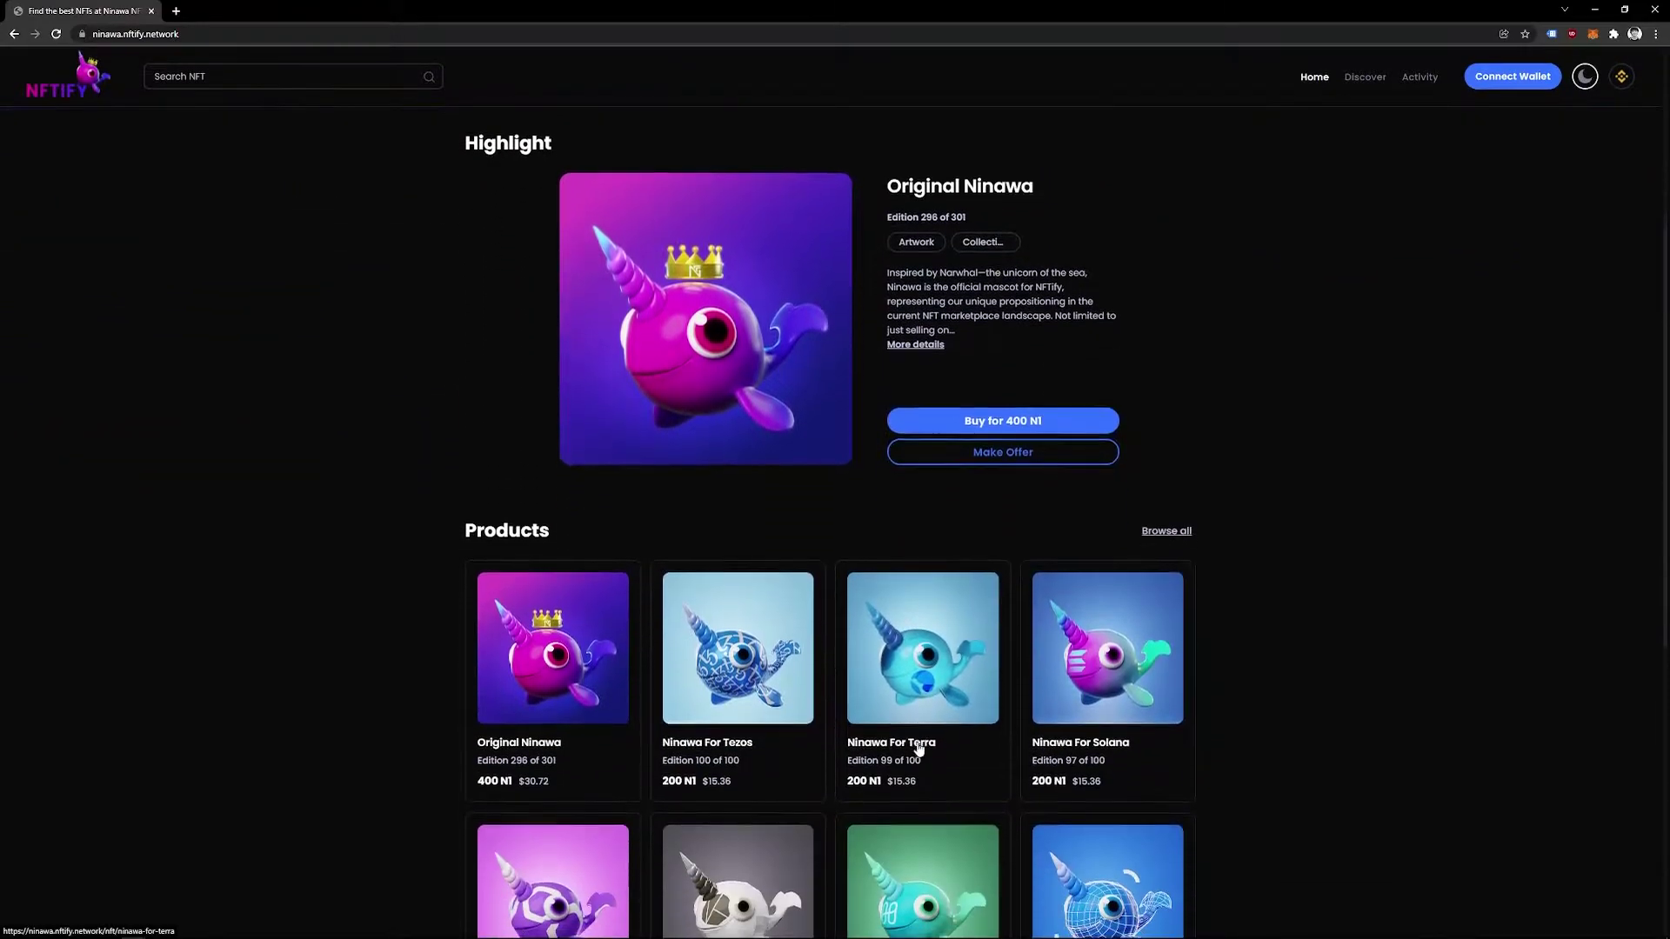
{"action": "scroll", "coordinate": [918, 752], "scroll_direction": "down", "scroll_amount": 3}
{"action": "scroll", "coordinate": [920, 752], "scroll_direction": "down", "scroll_amount": 4}
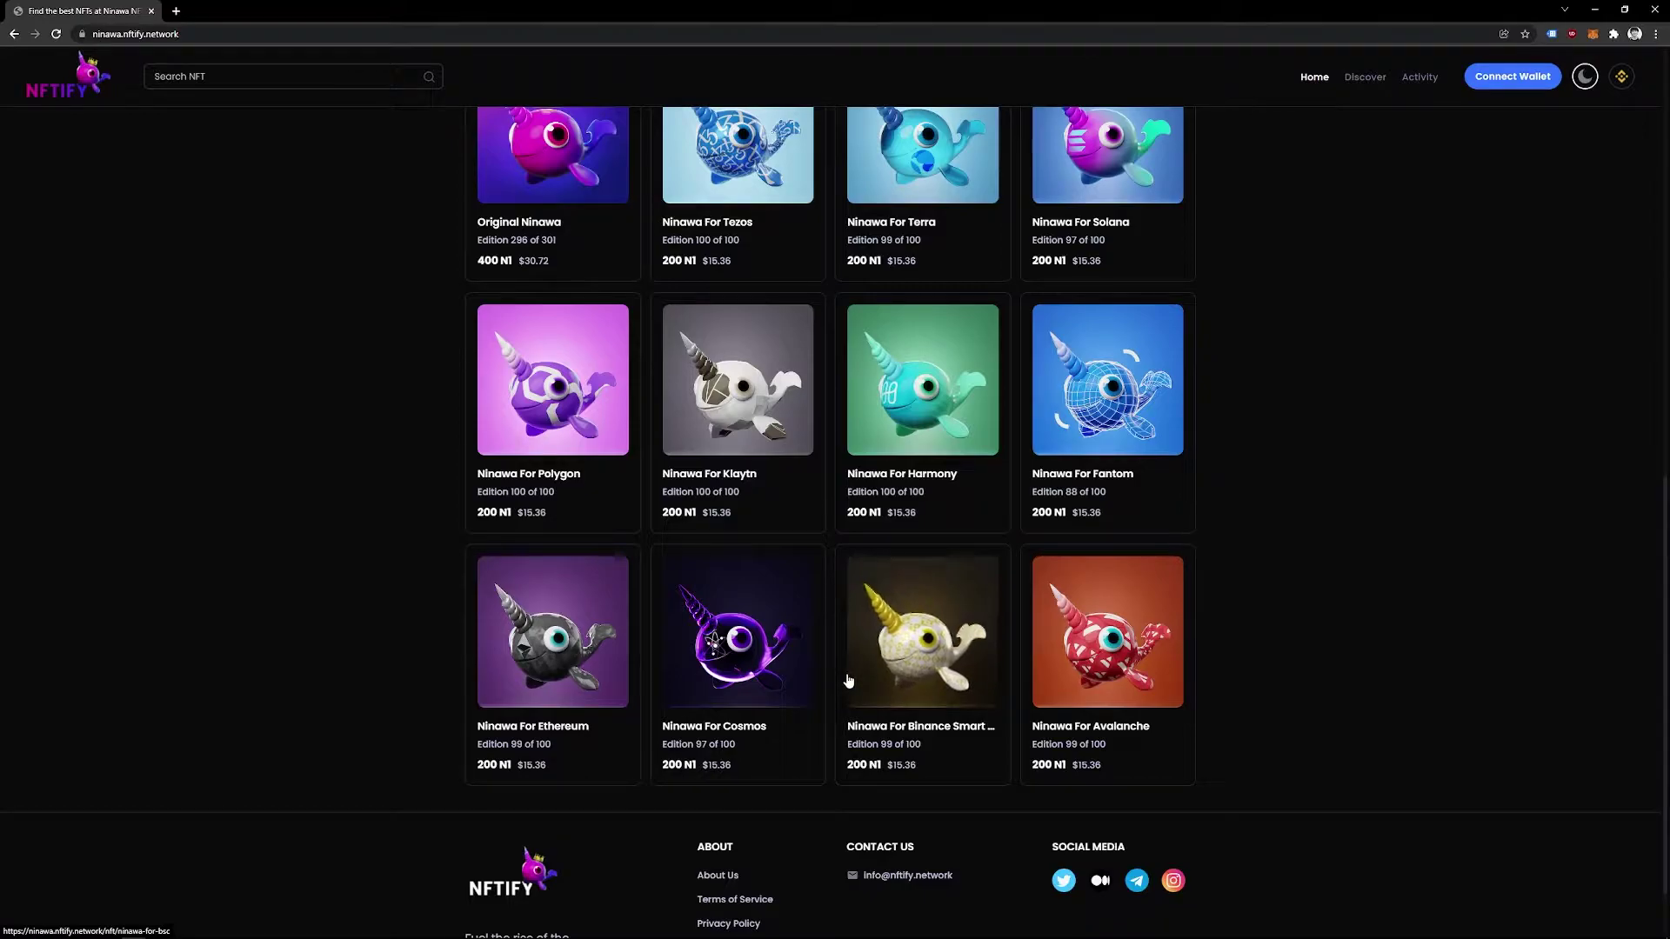
{"action": "scroll", "coordinate": [849, 679], "scroll_direction": "up", "scroll_amount": 5}
{"action": "scroll", "coordinate": [849, 679], "scroll_direction": "up", "scroll_amount": 2}
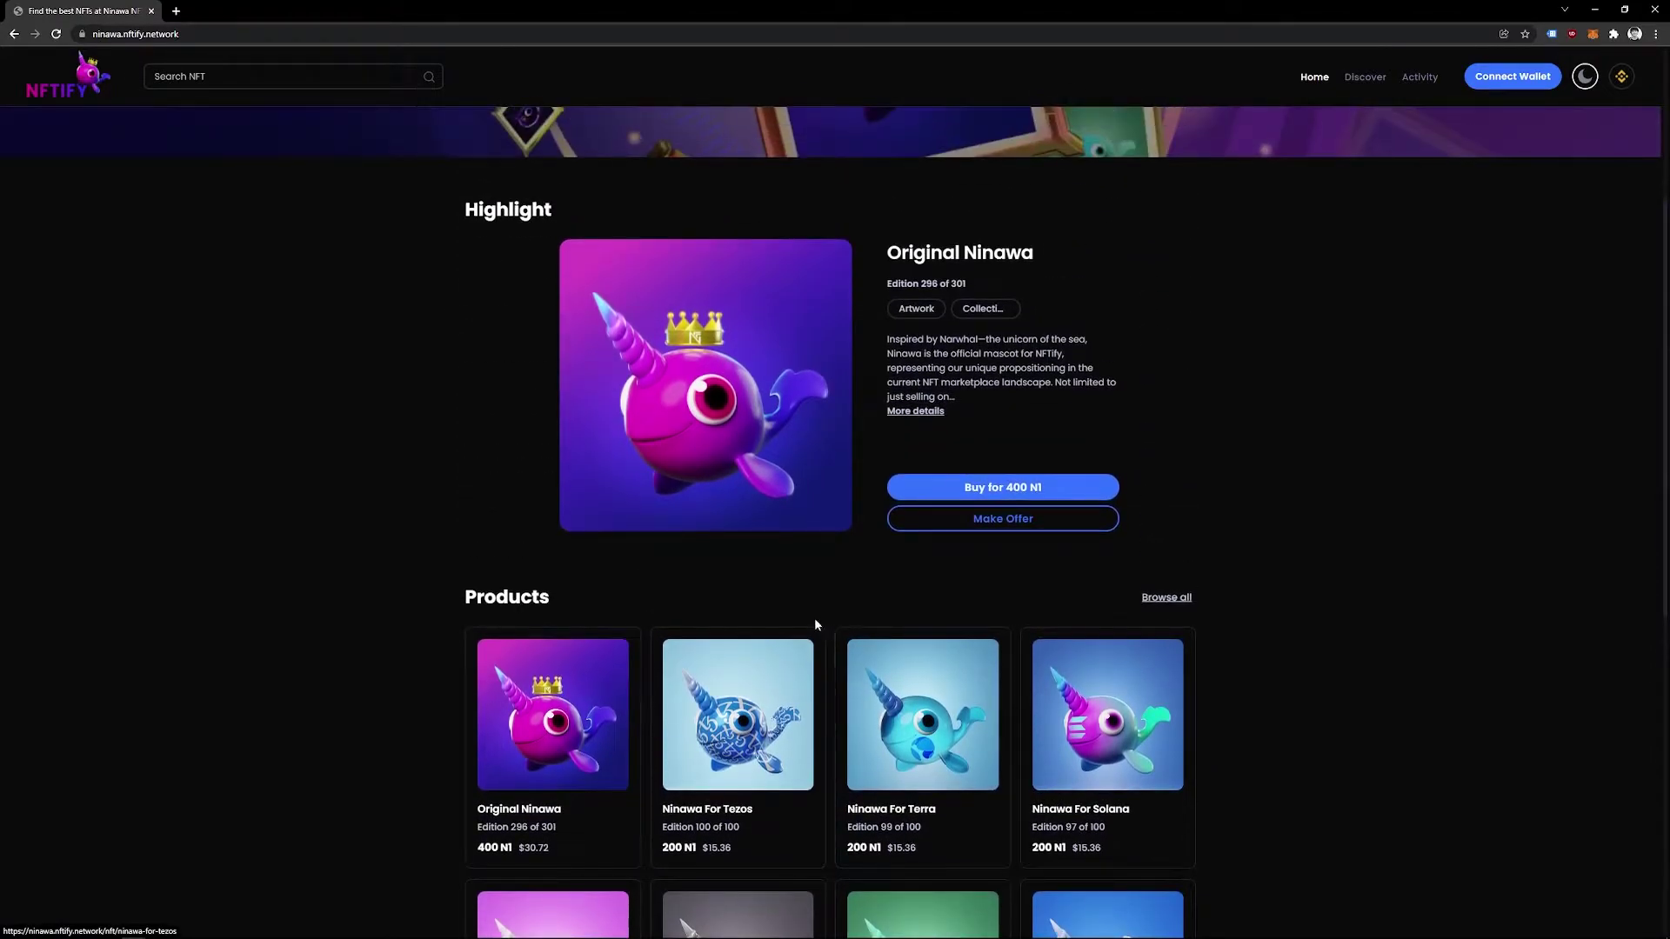
{"action": "scroll", "coordinate": [815, 624], "scroll_direction": "up", "scroll_amount": 2}
{"action": "left_click", "coordinate": [153, 40]}
{"action": "type", "text": "n"}
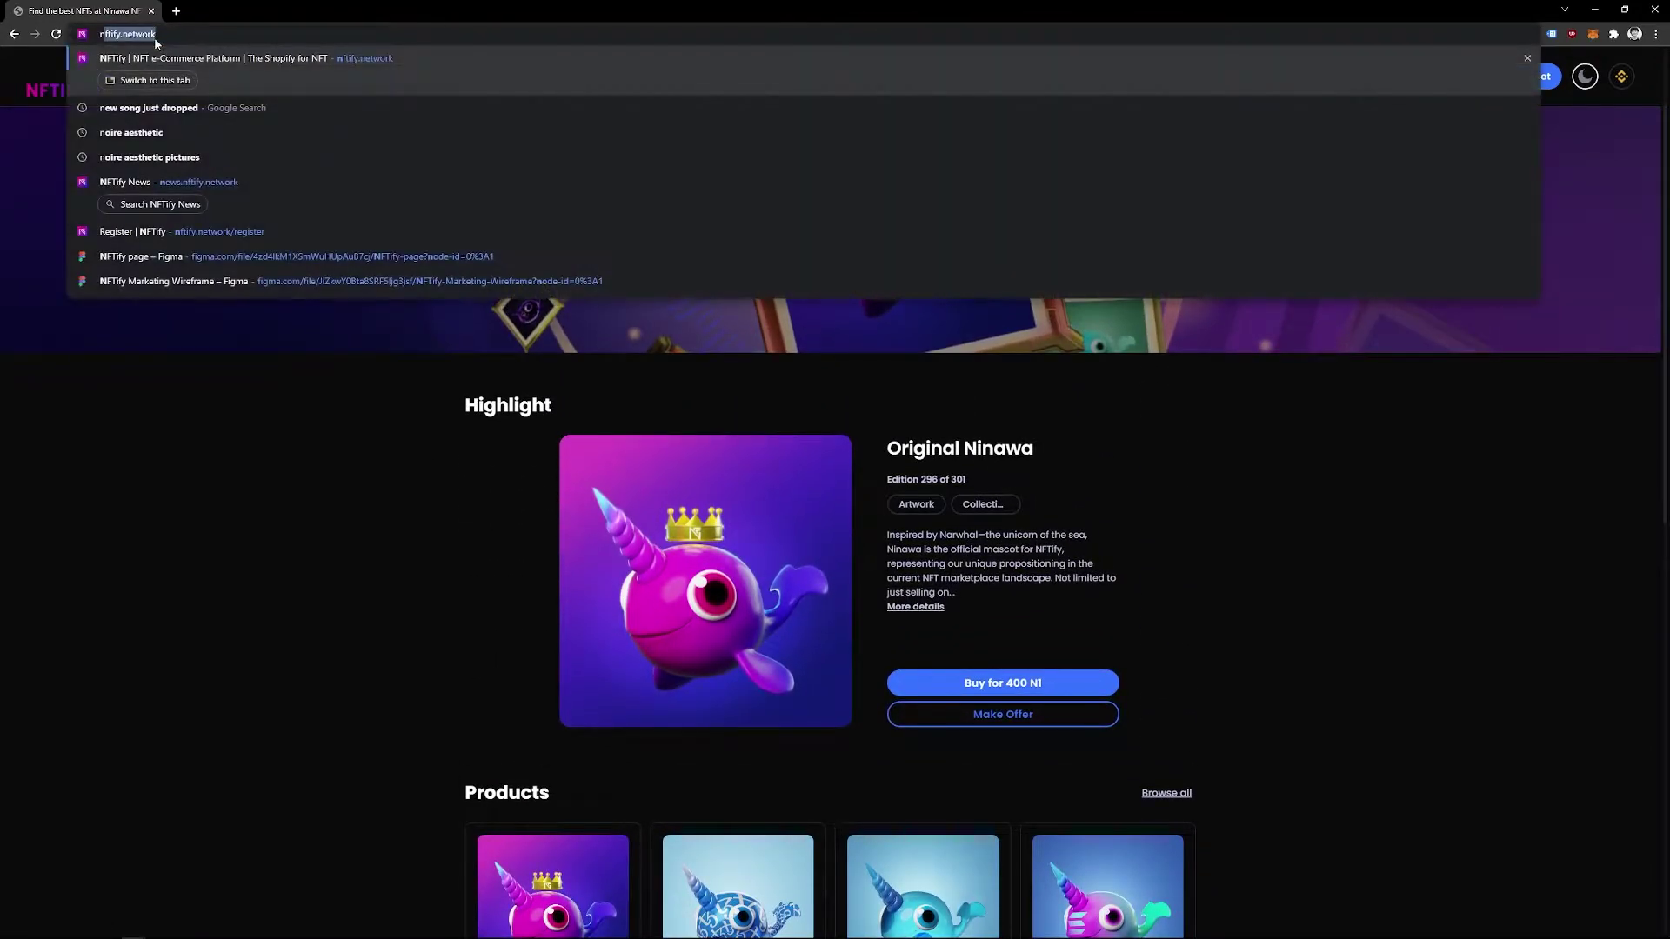
{"action": "key", "text": "Return"}
Step: Log in to the NFTify Official #5 store and start a new NFT from its NFT list
{"action": "left_click", "coordinate": [1159, 73]}
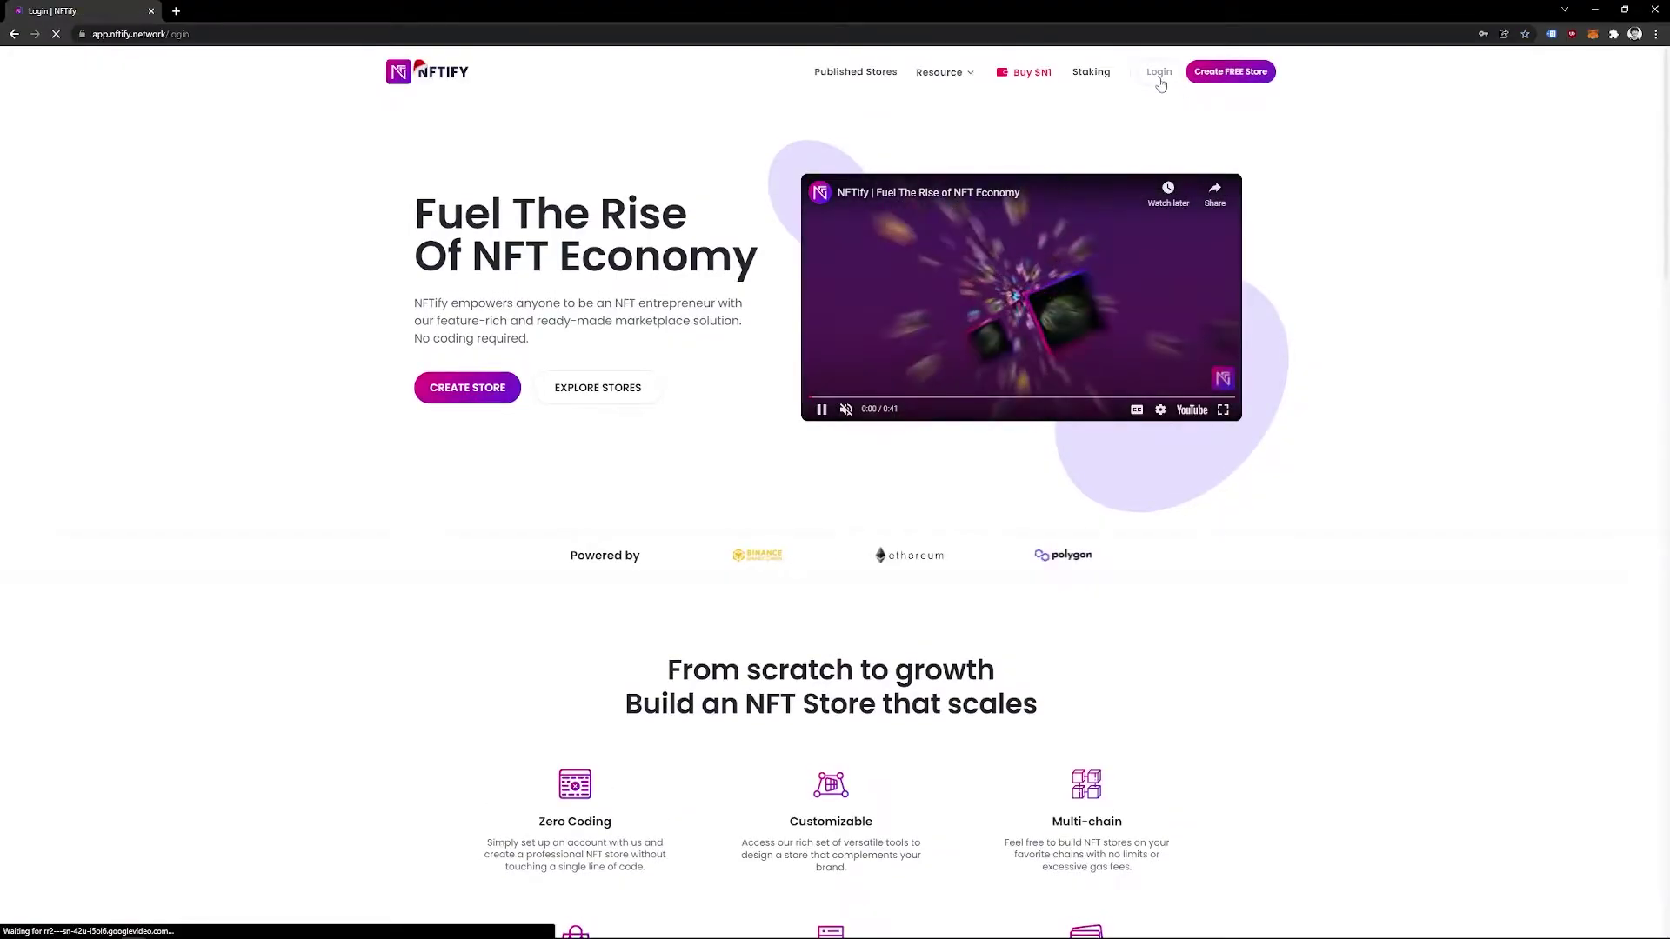
{"action": "left_click", "coordinate": [723, 634]}
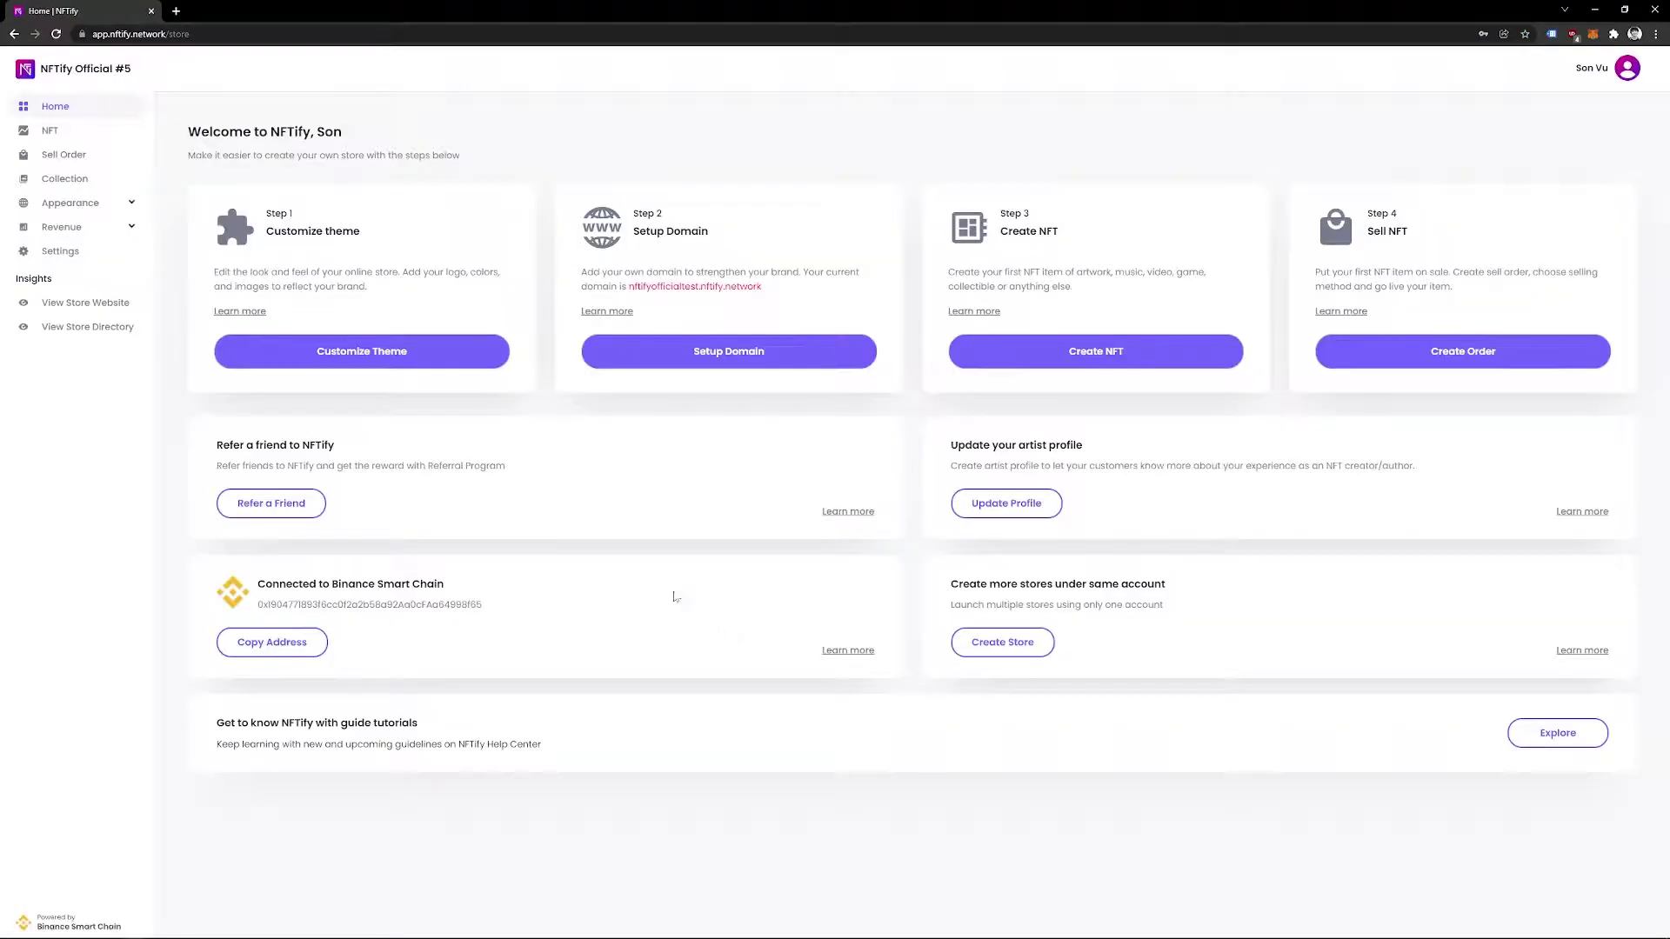
{"action": "left_click", "coordinate": [50, 130]}
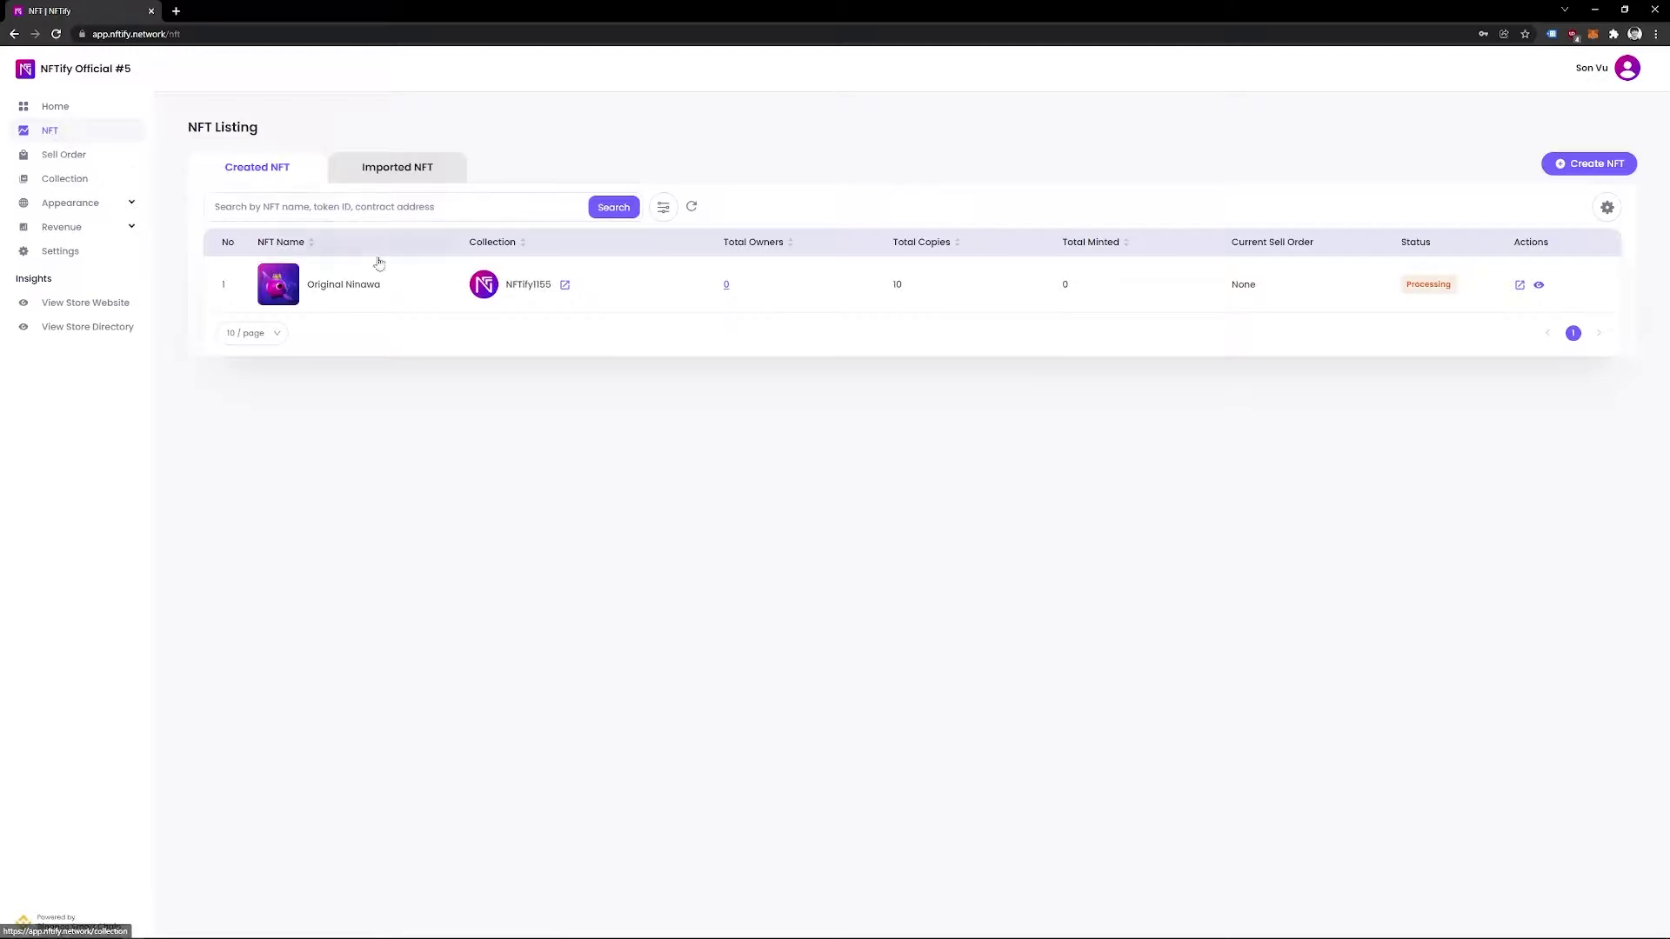
{"action": "left_click", "coordinate": [1570, 165]}
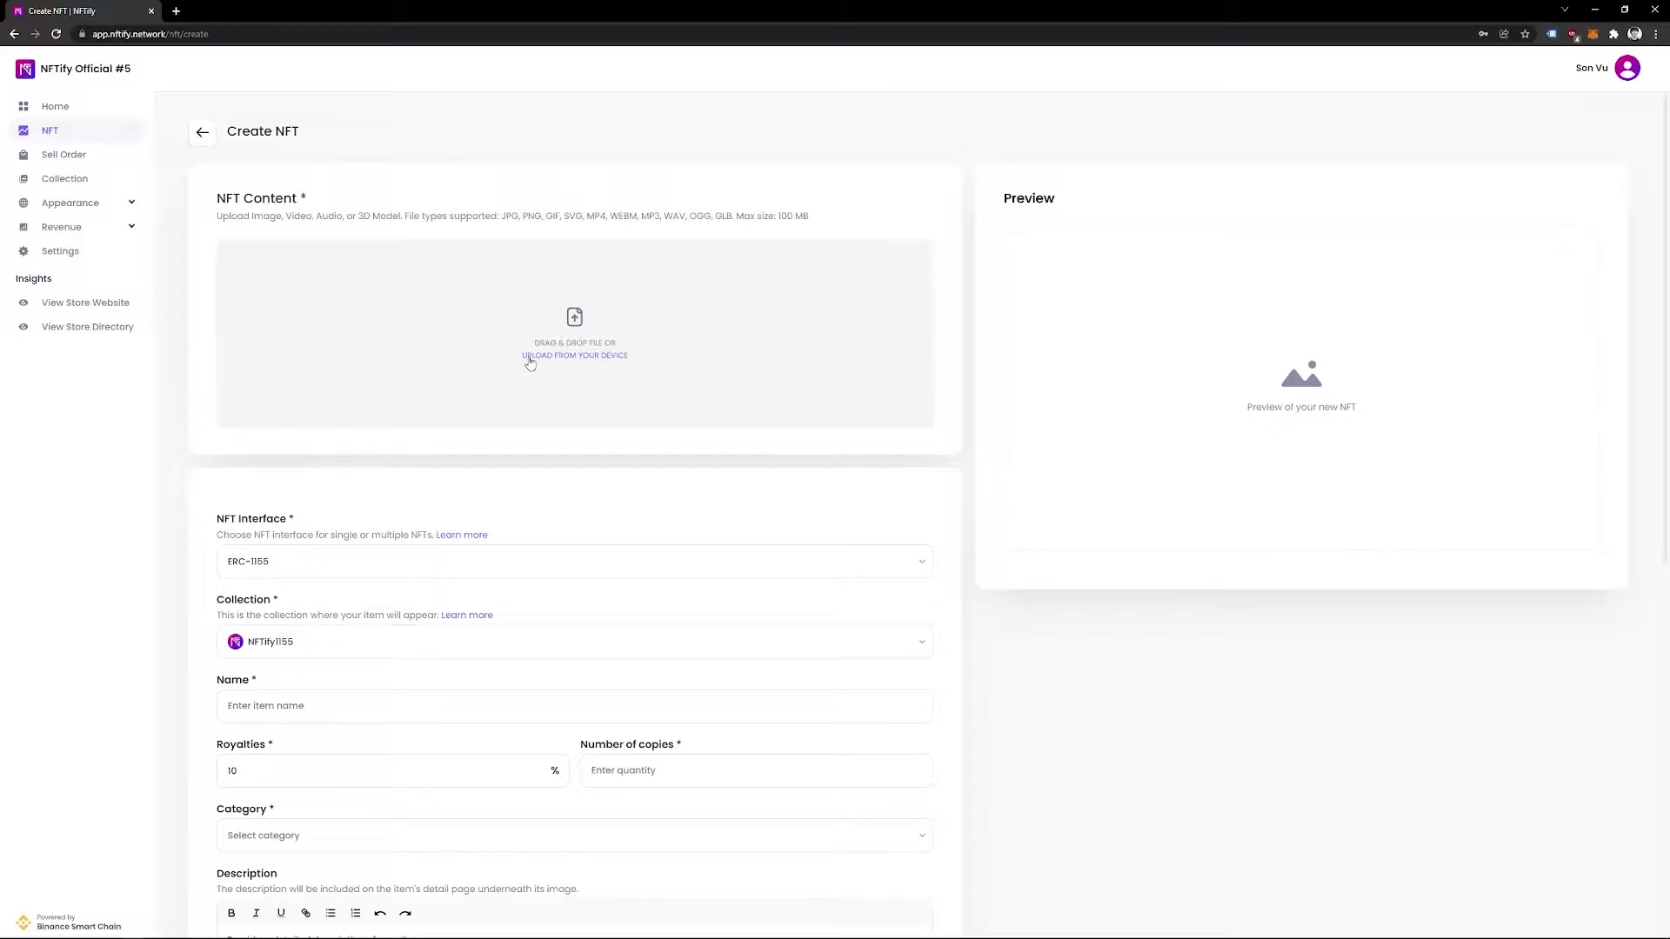
Step: Upload original.jpg from Work > NFTify education folder > New folder as the NFT content
{"action": "left_click", "coordinate": [530, 363]}
{"action": "left_click", "coordinate": [379, 297]}
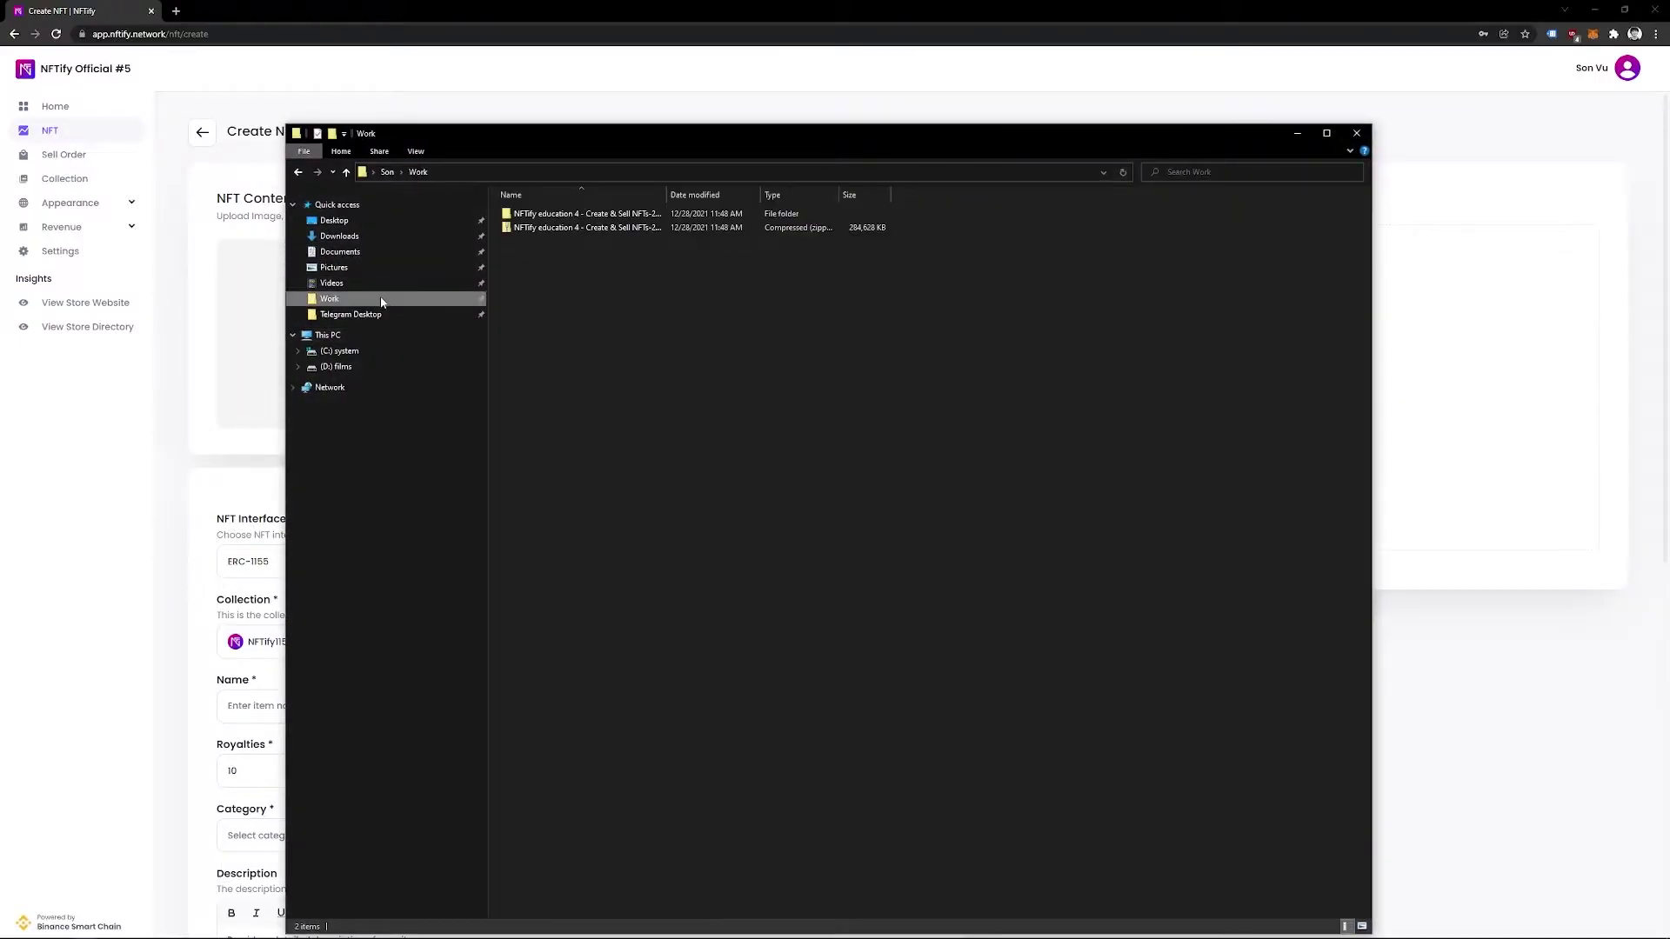
{"action": "double_click", "coordinate": [546, 216]}
{"action": "double_click", "coordinate": [547, 216]}
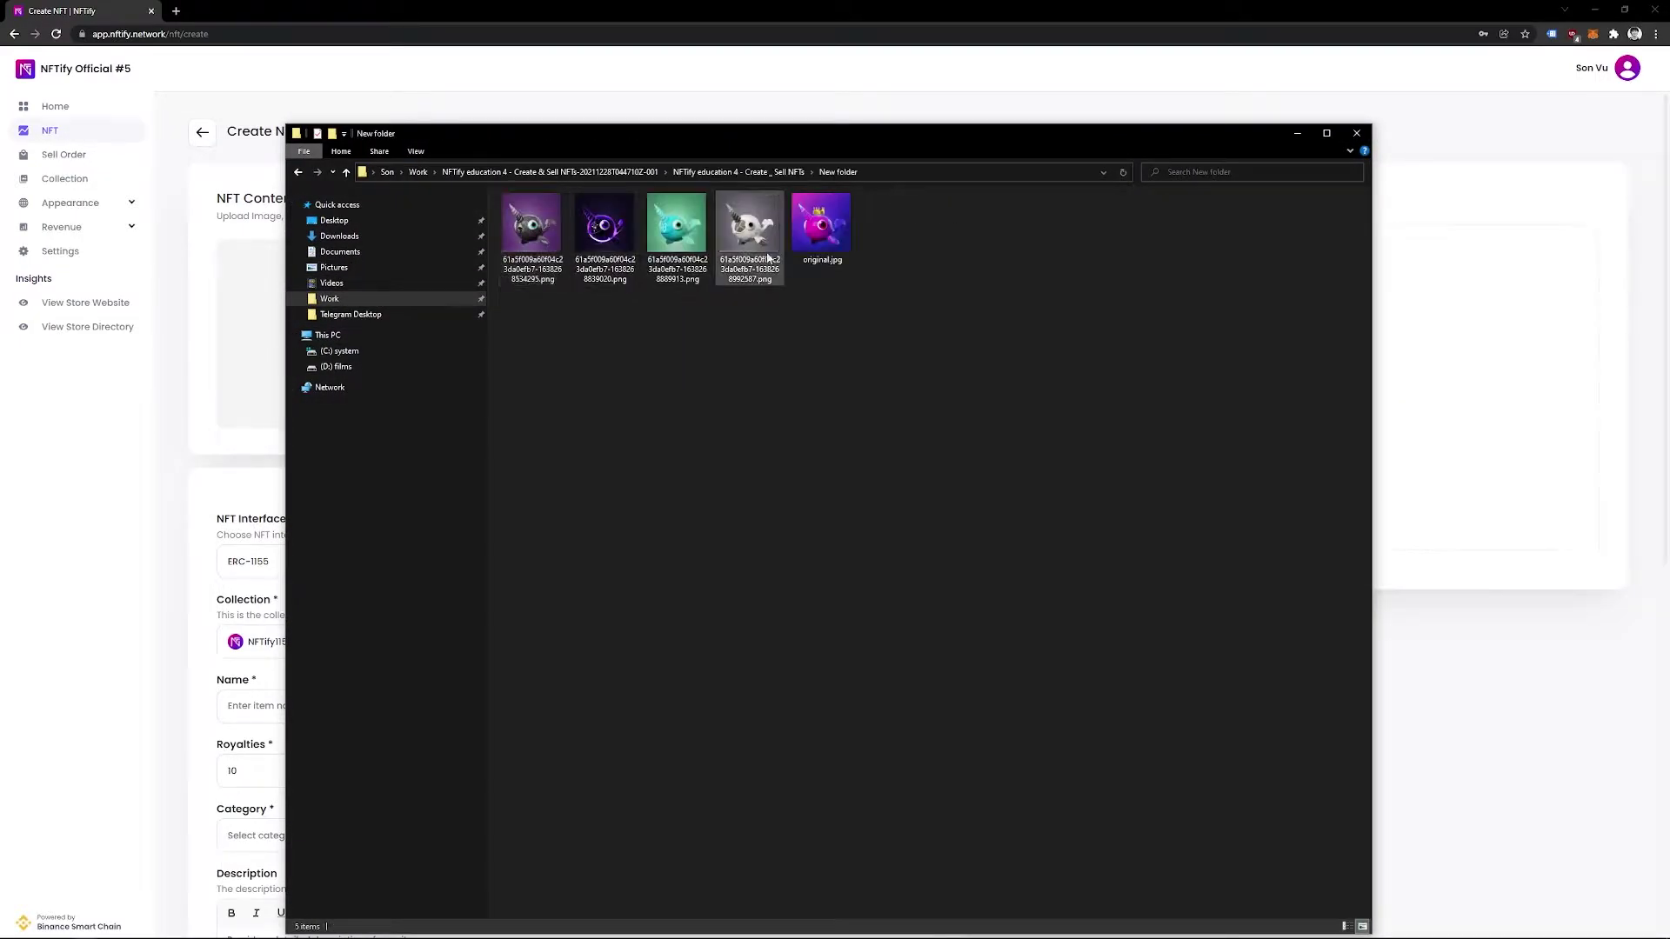
{"action": "left_click_drag", "start_coordinate": [821, 228], "coordinate": [539, 389]}
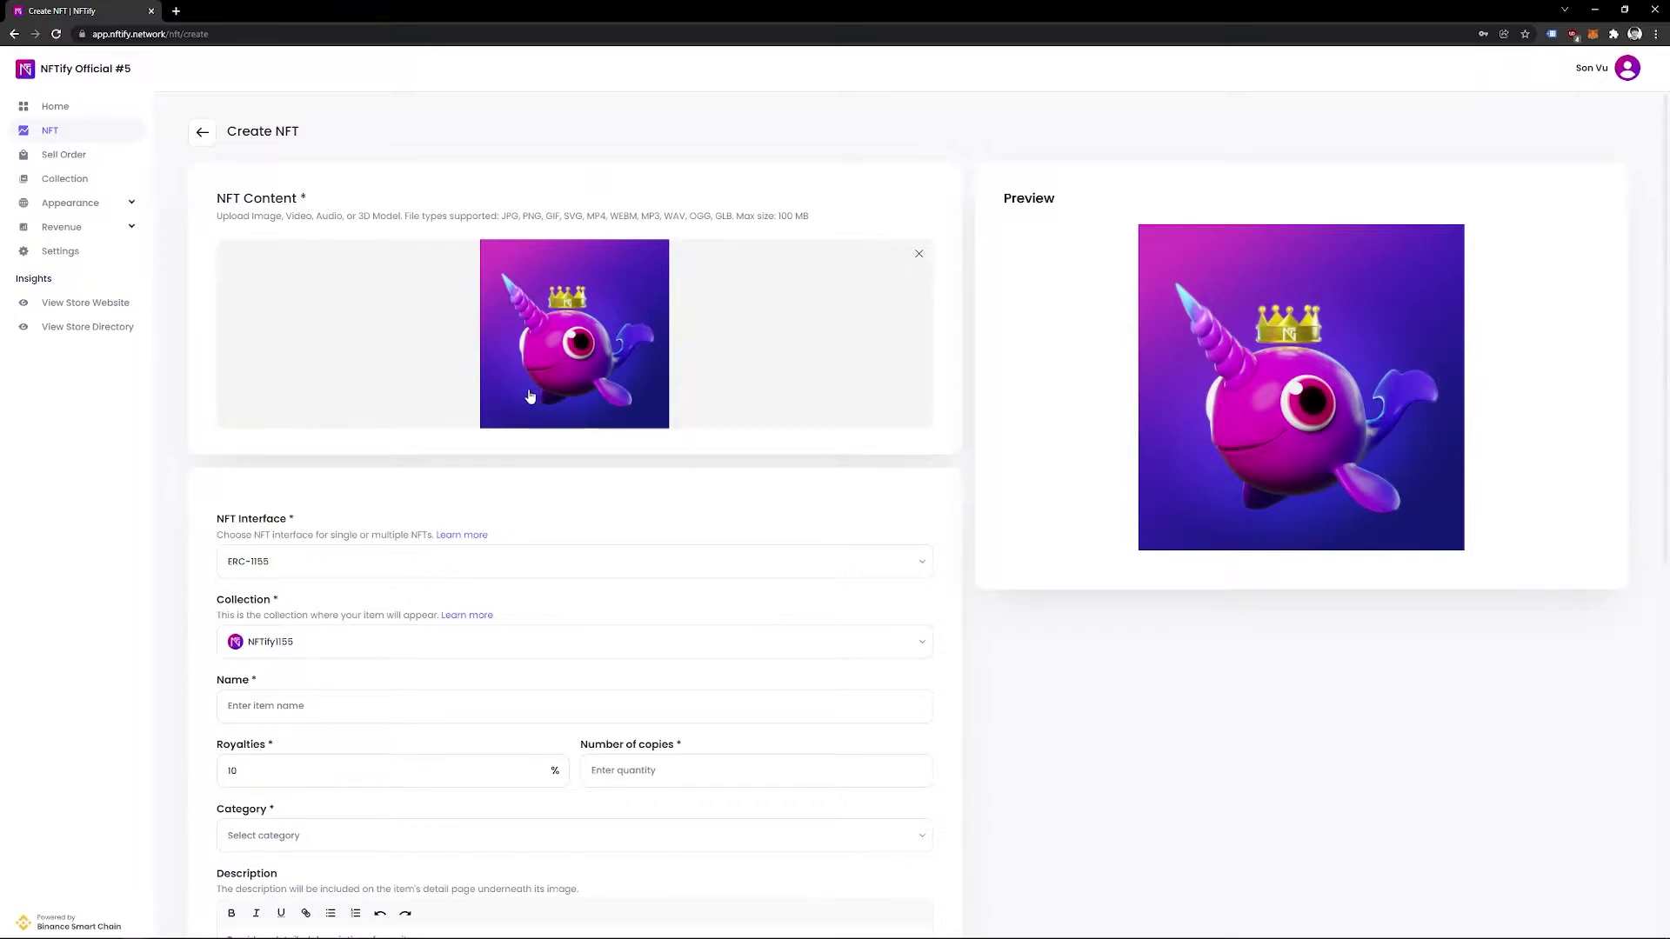
Step: Set the NFT interface to ERC-721 so it uses the NFTify721 collection
{"action": "scroll", "coordinate": [529, 396], "scroll_direction": "down", "scroll_amount": 2}
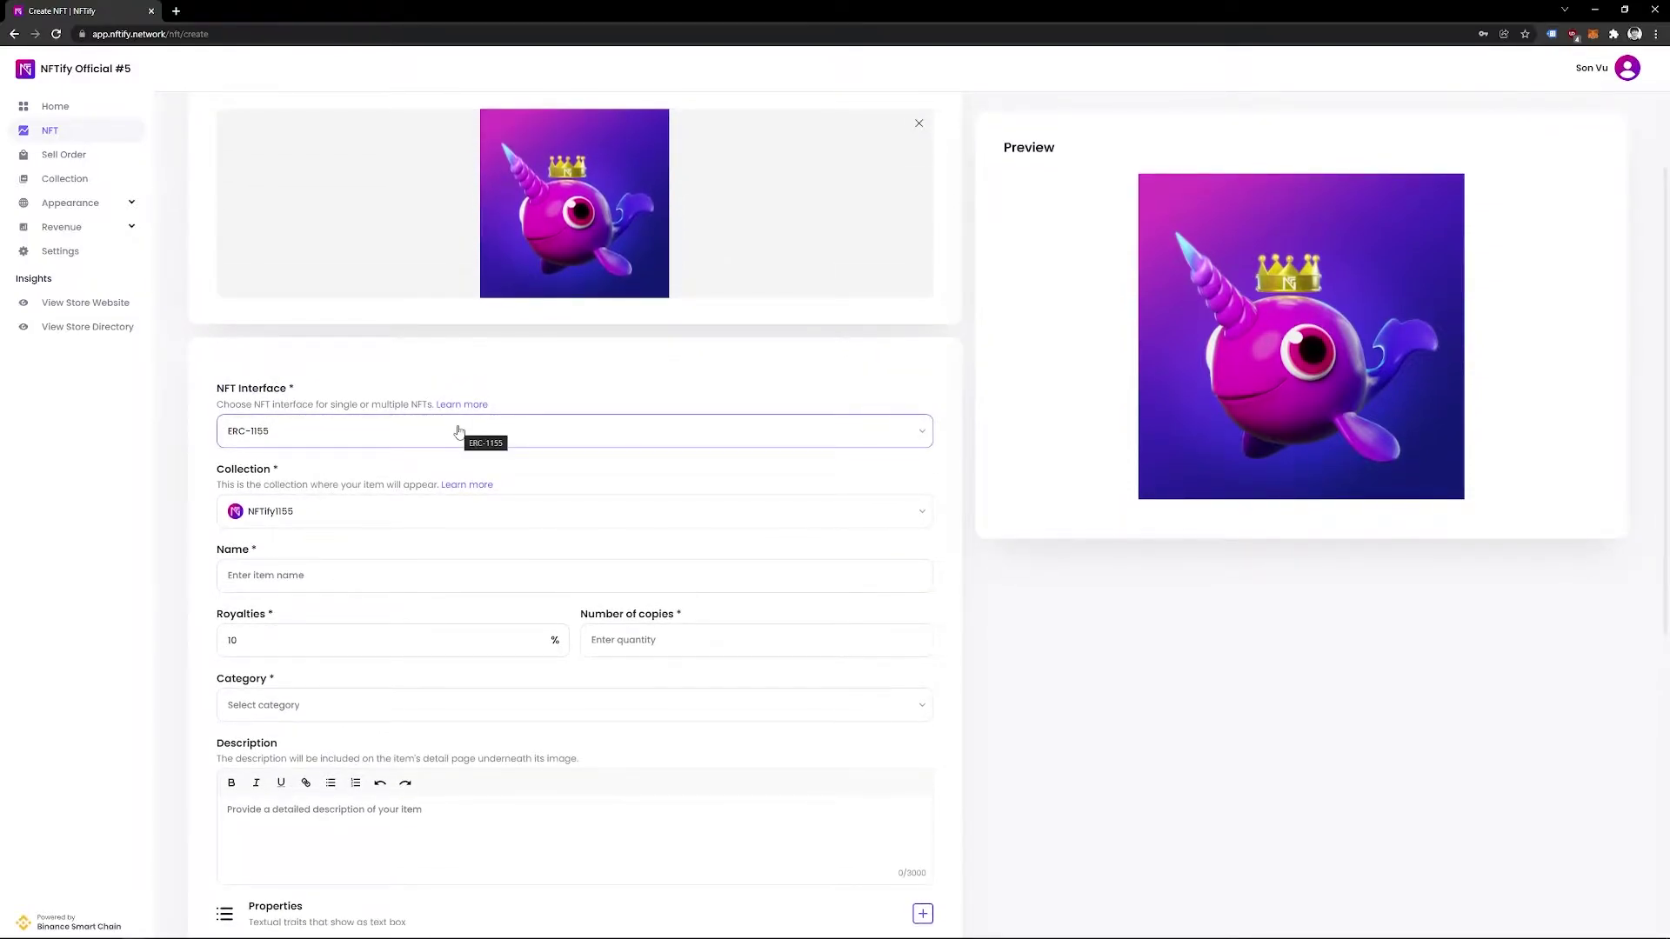
{"action": "left_click", "coordinate": [458, 432]}
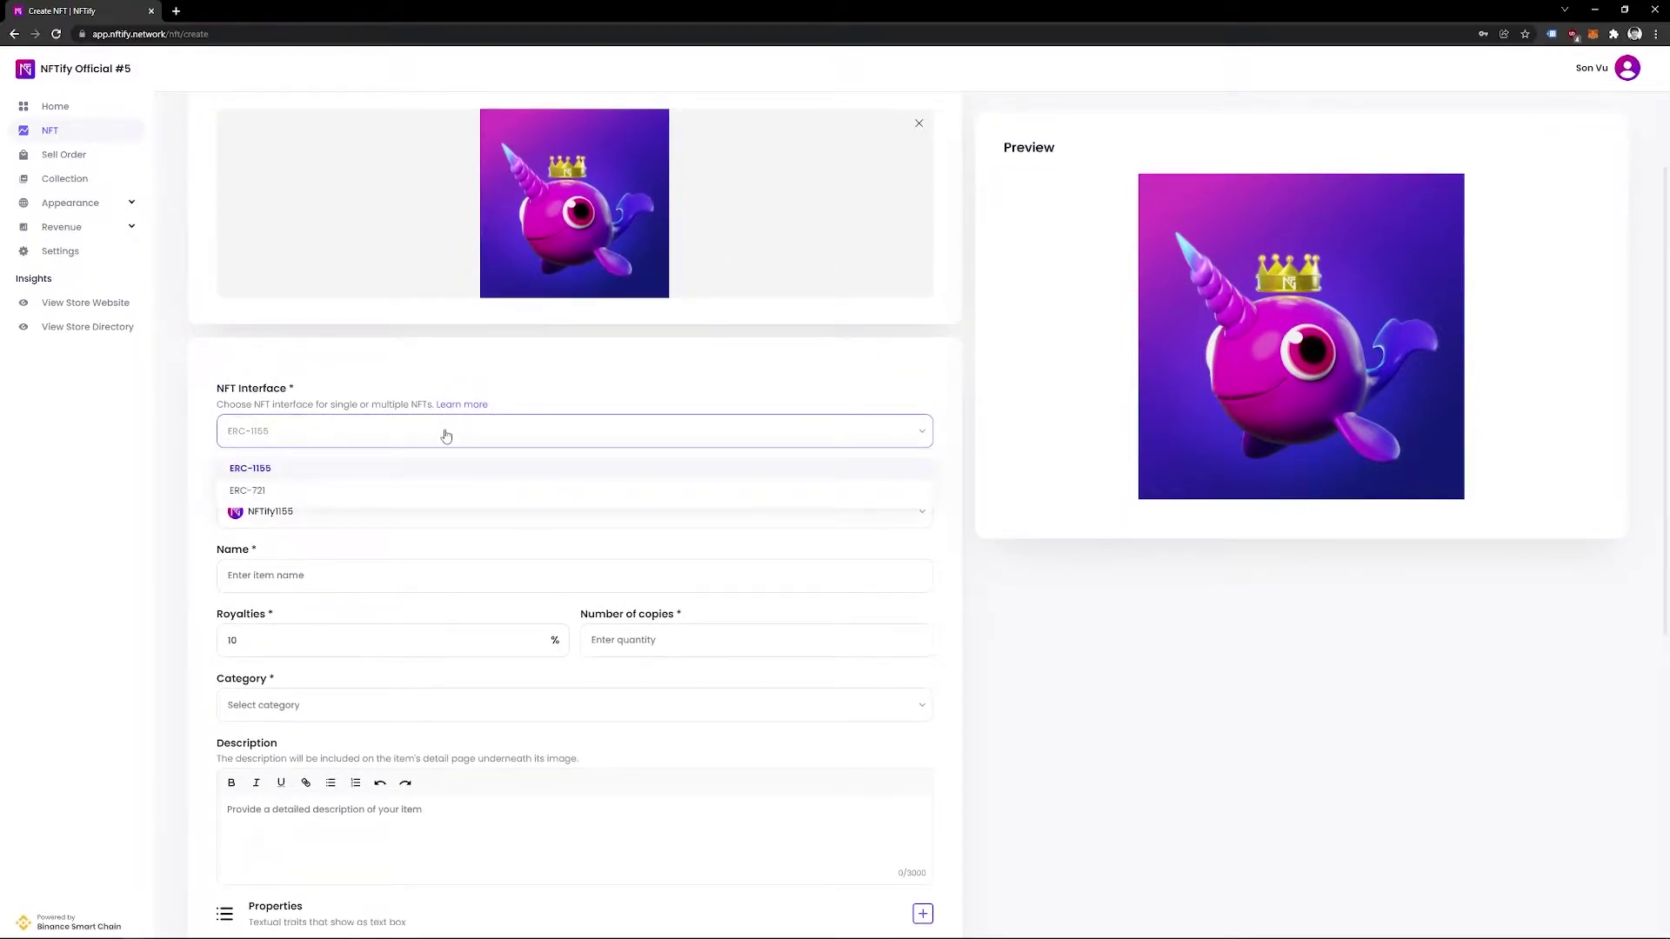
{"action": "left_click", "coordinate": [299, 501]}
{"action": "left_click", "coordinate": [337, 439]}
{"action": "left_click", "coordinate": [307, 467]}
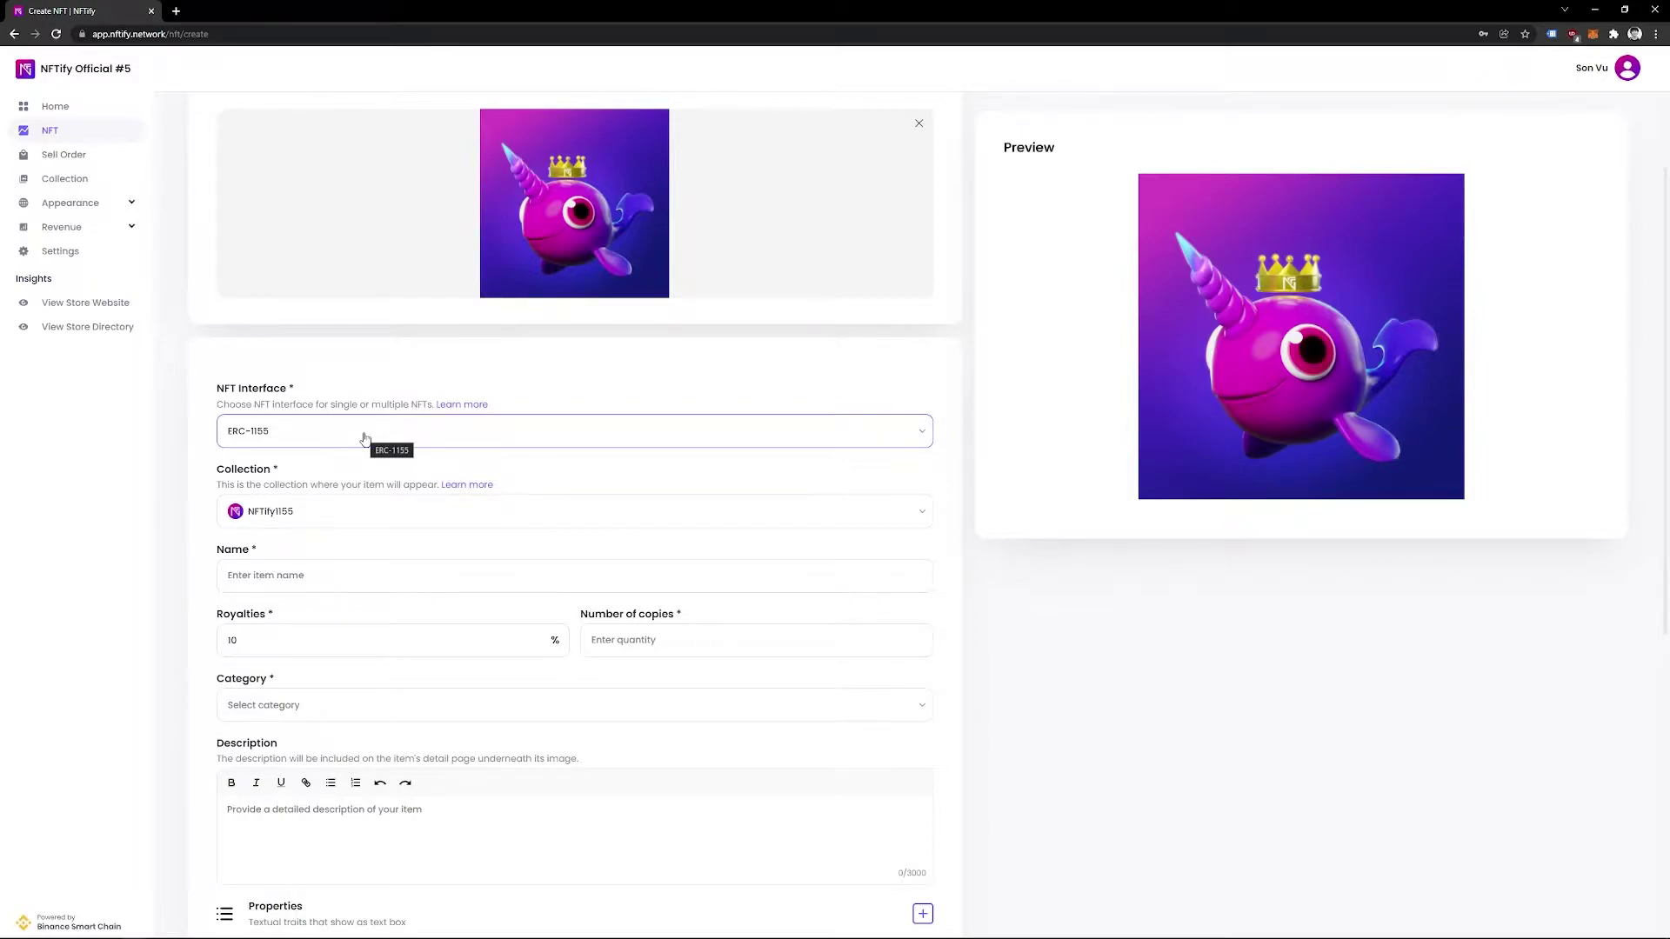
{"action": "left_click", "coordinate": [362, 438]}
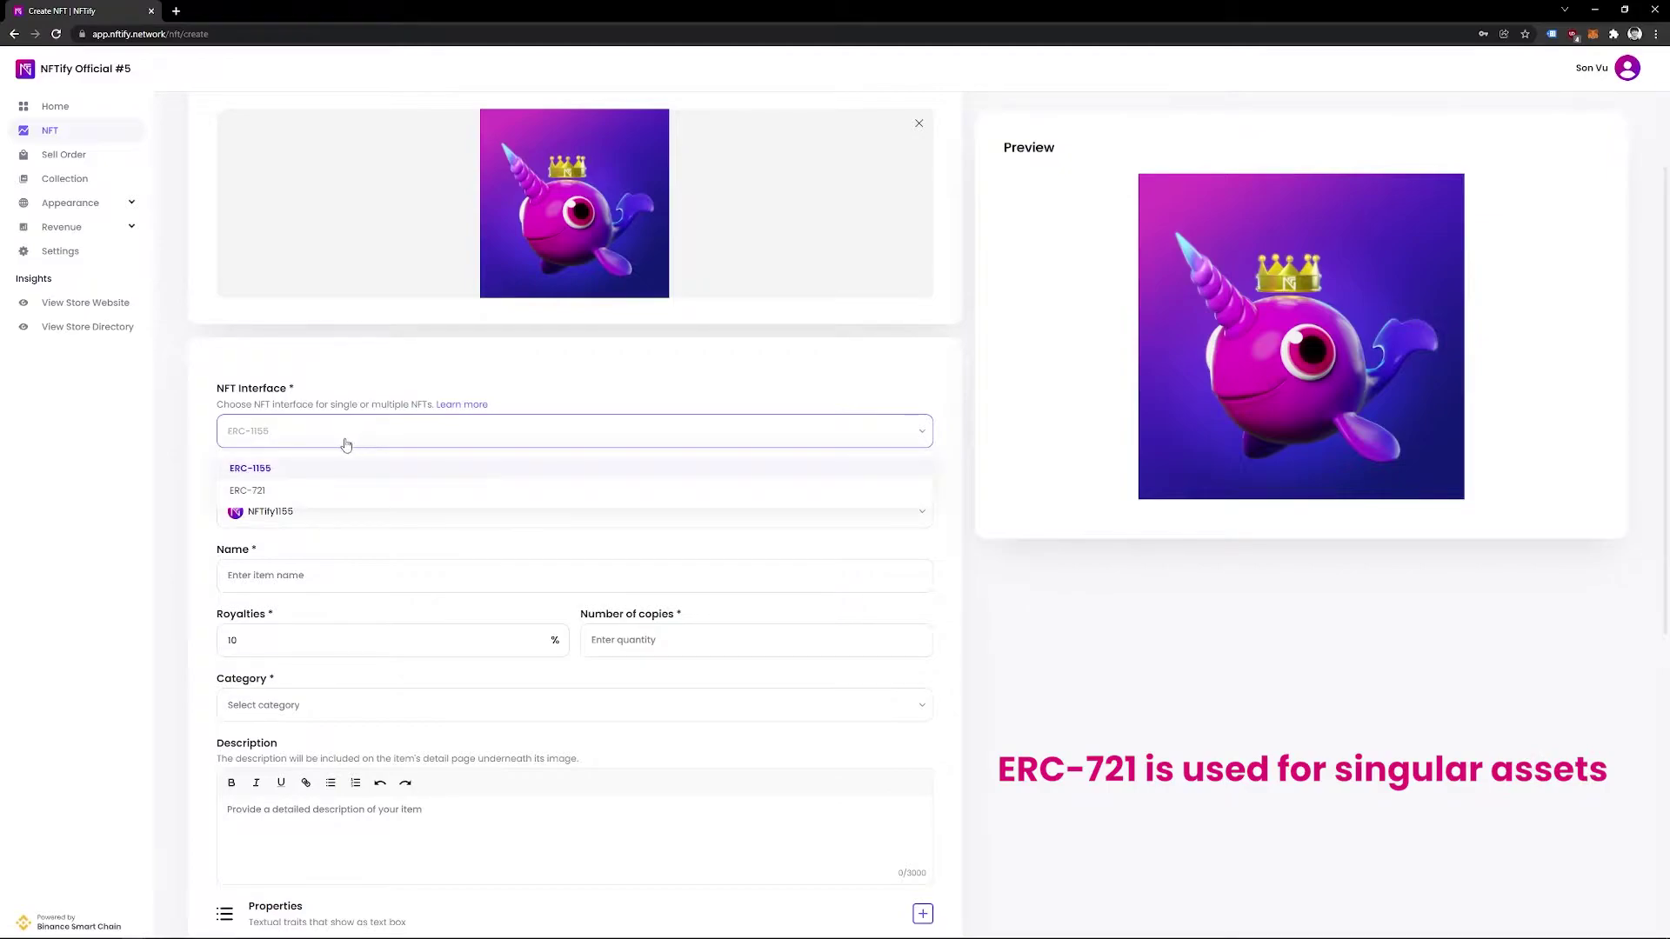
{"action": "left_click", "coordinate": [261, 490]}
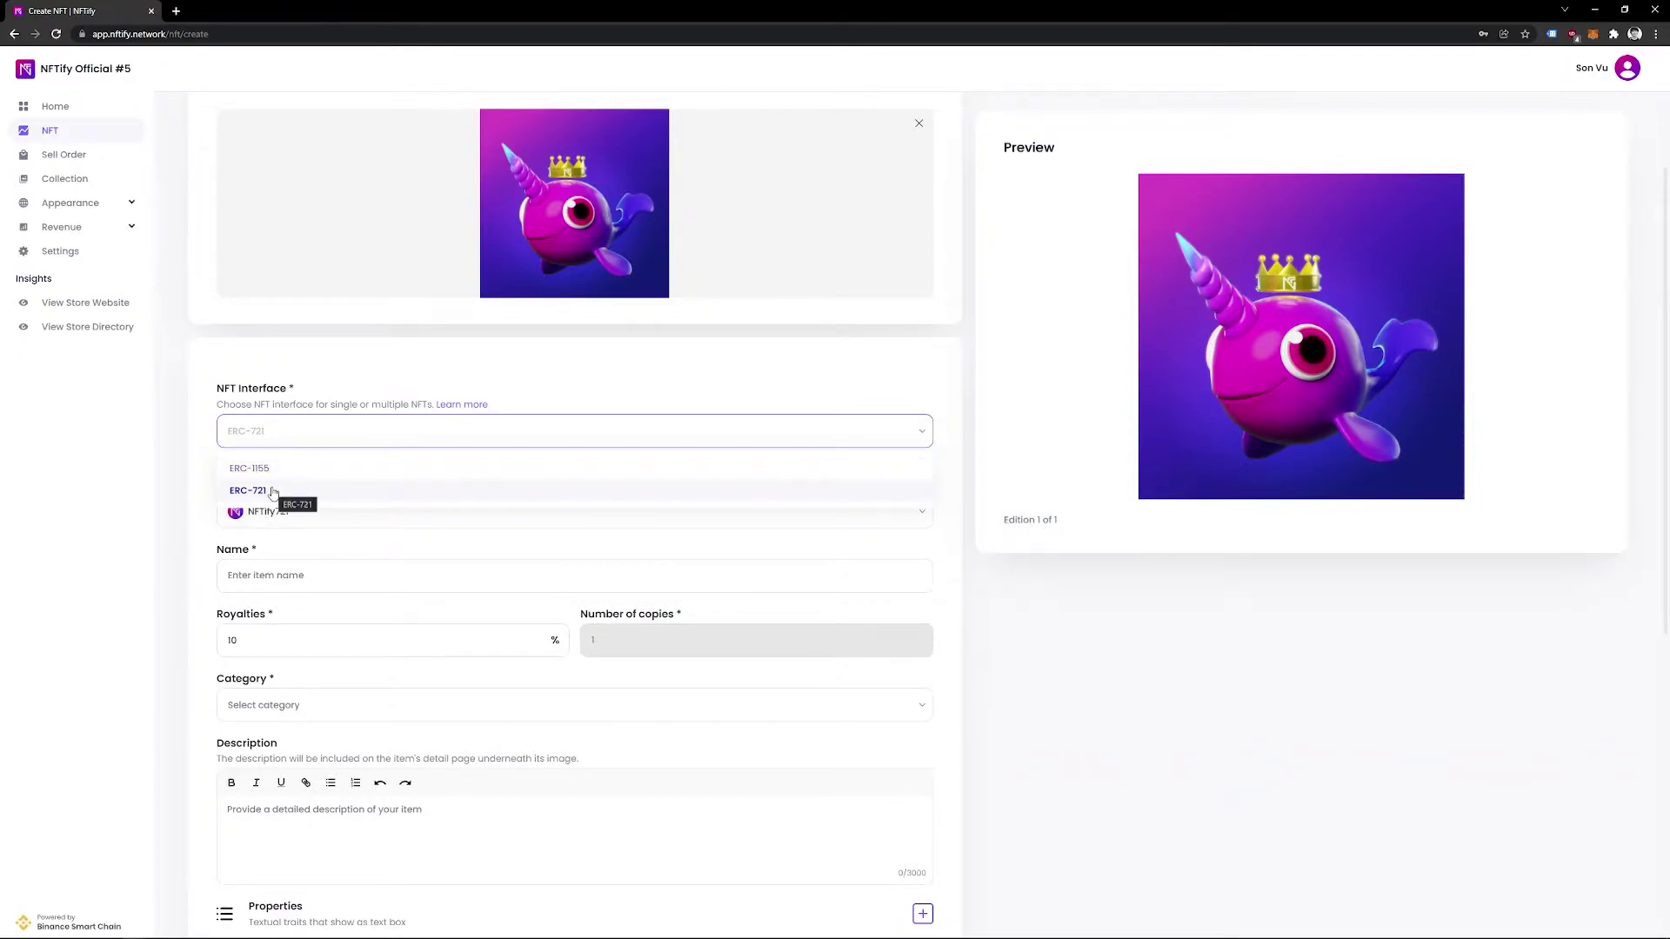
{"action": "left_click", "coordinate": [272, 493]}
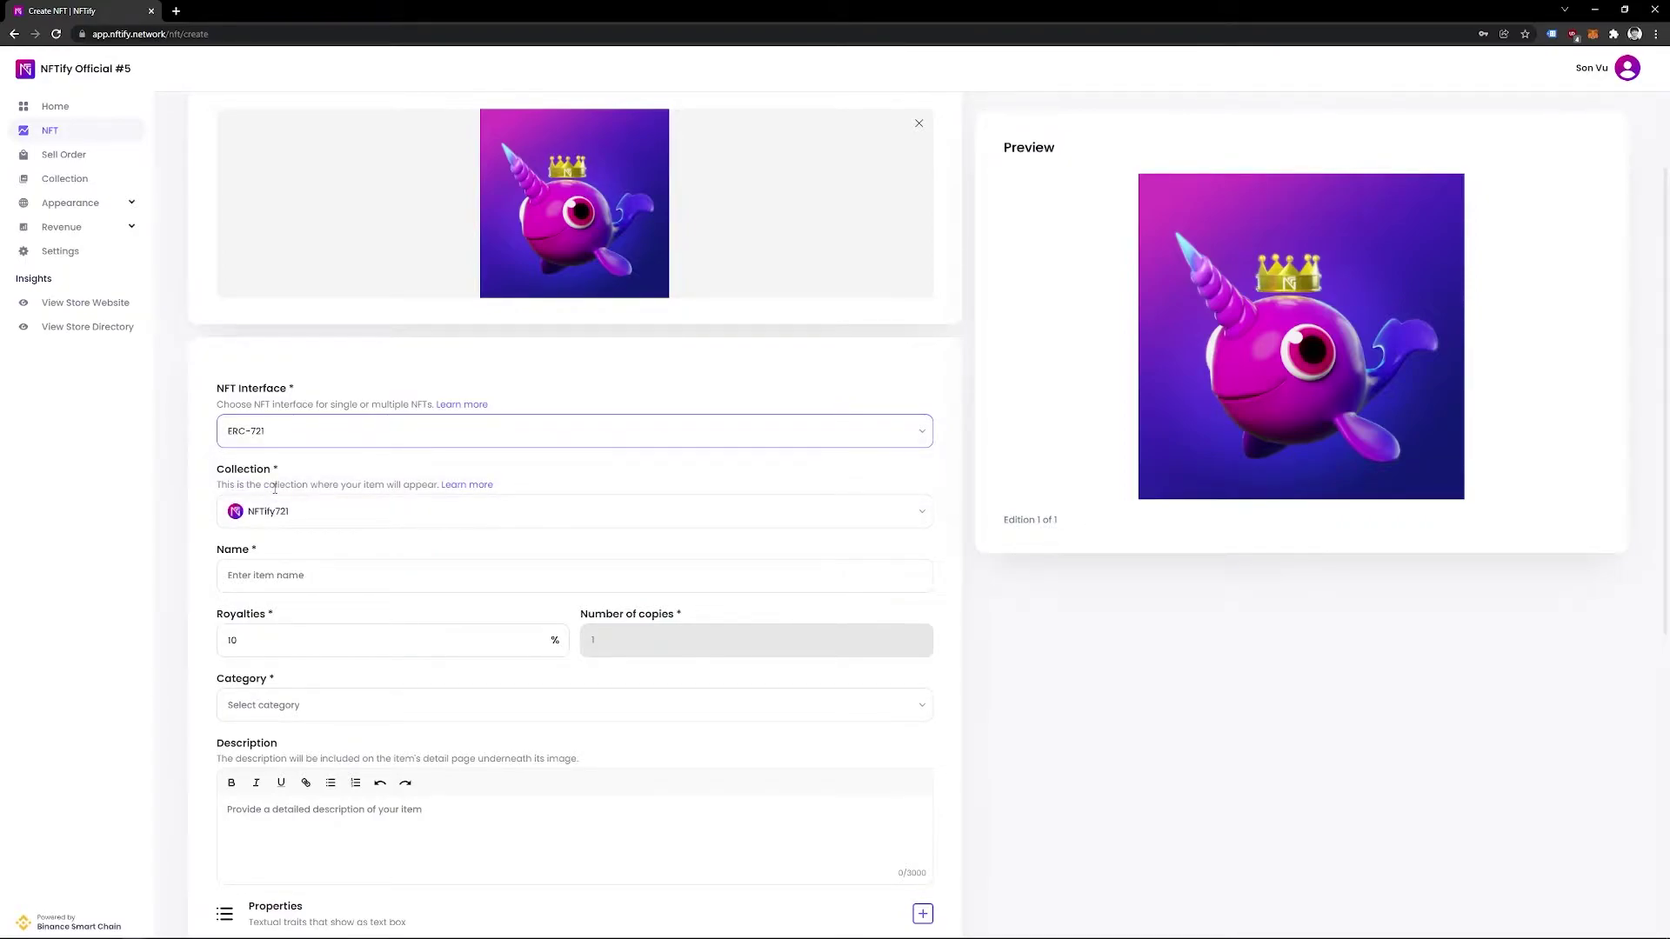
Step: Open the Collection Listing in a new tab via Create Collection
{"action": "left_click", "coordinate": [285, 513]}
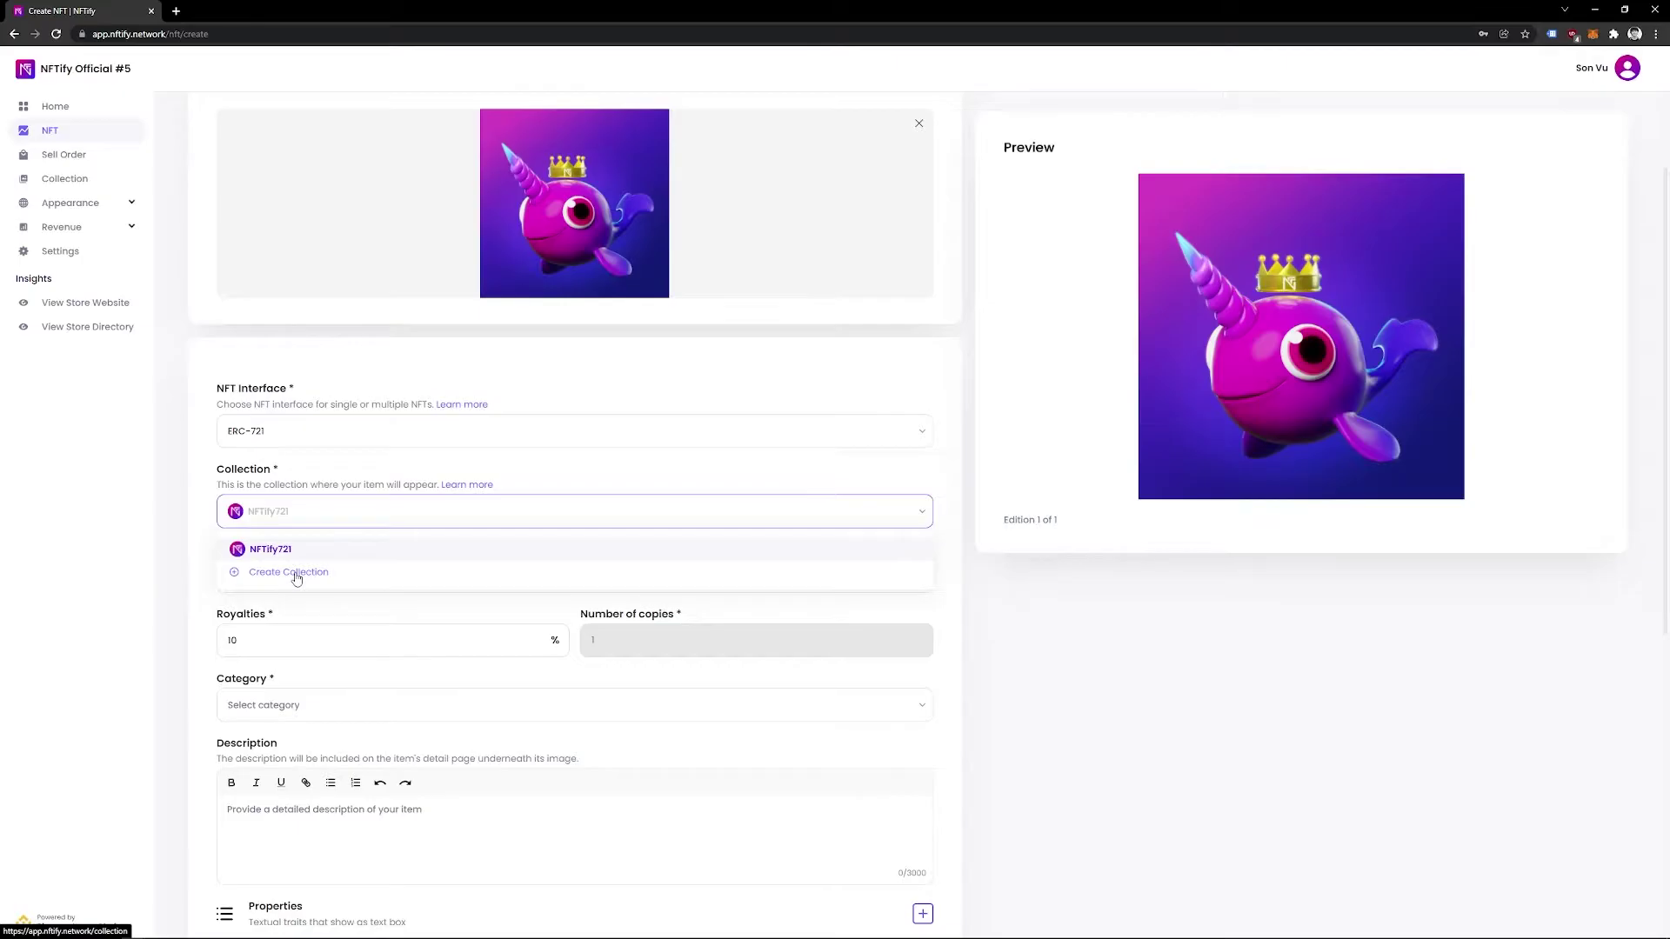
{"action": "left_click", "coordinate": [294, 572]}
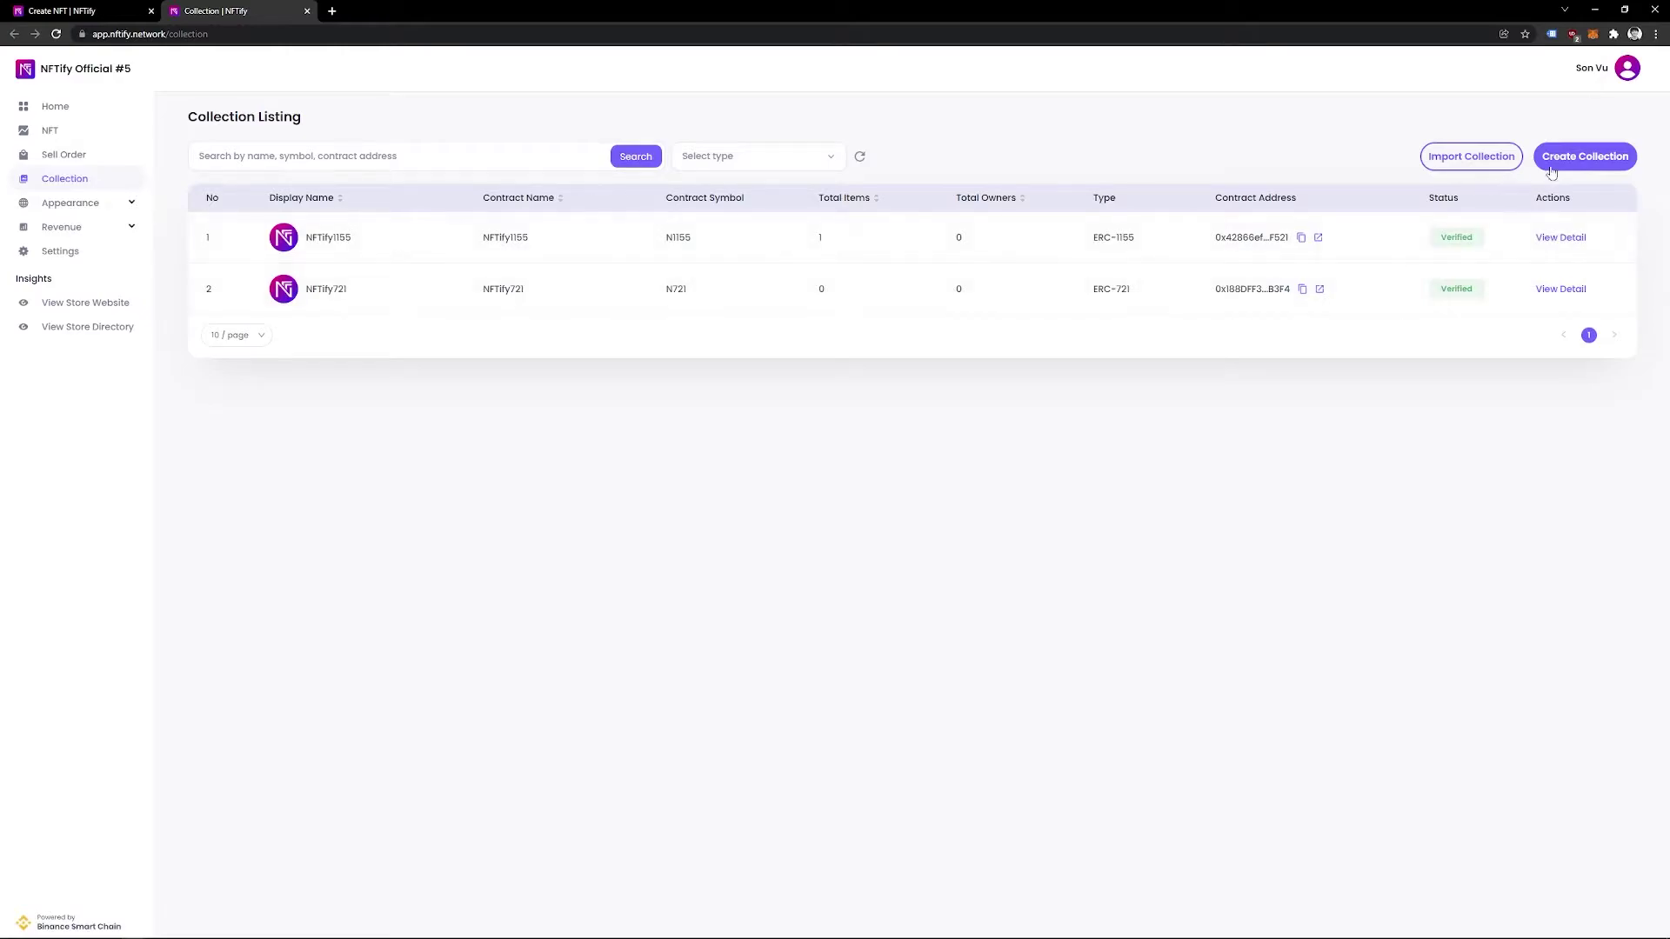
Step: Start an ERC-721 collection with a logo, named Ninawa Collection, symbol Ninawa
{"action": "left_click", "coordinate": [1573, 165]}
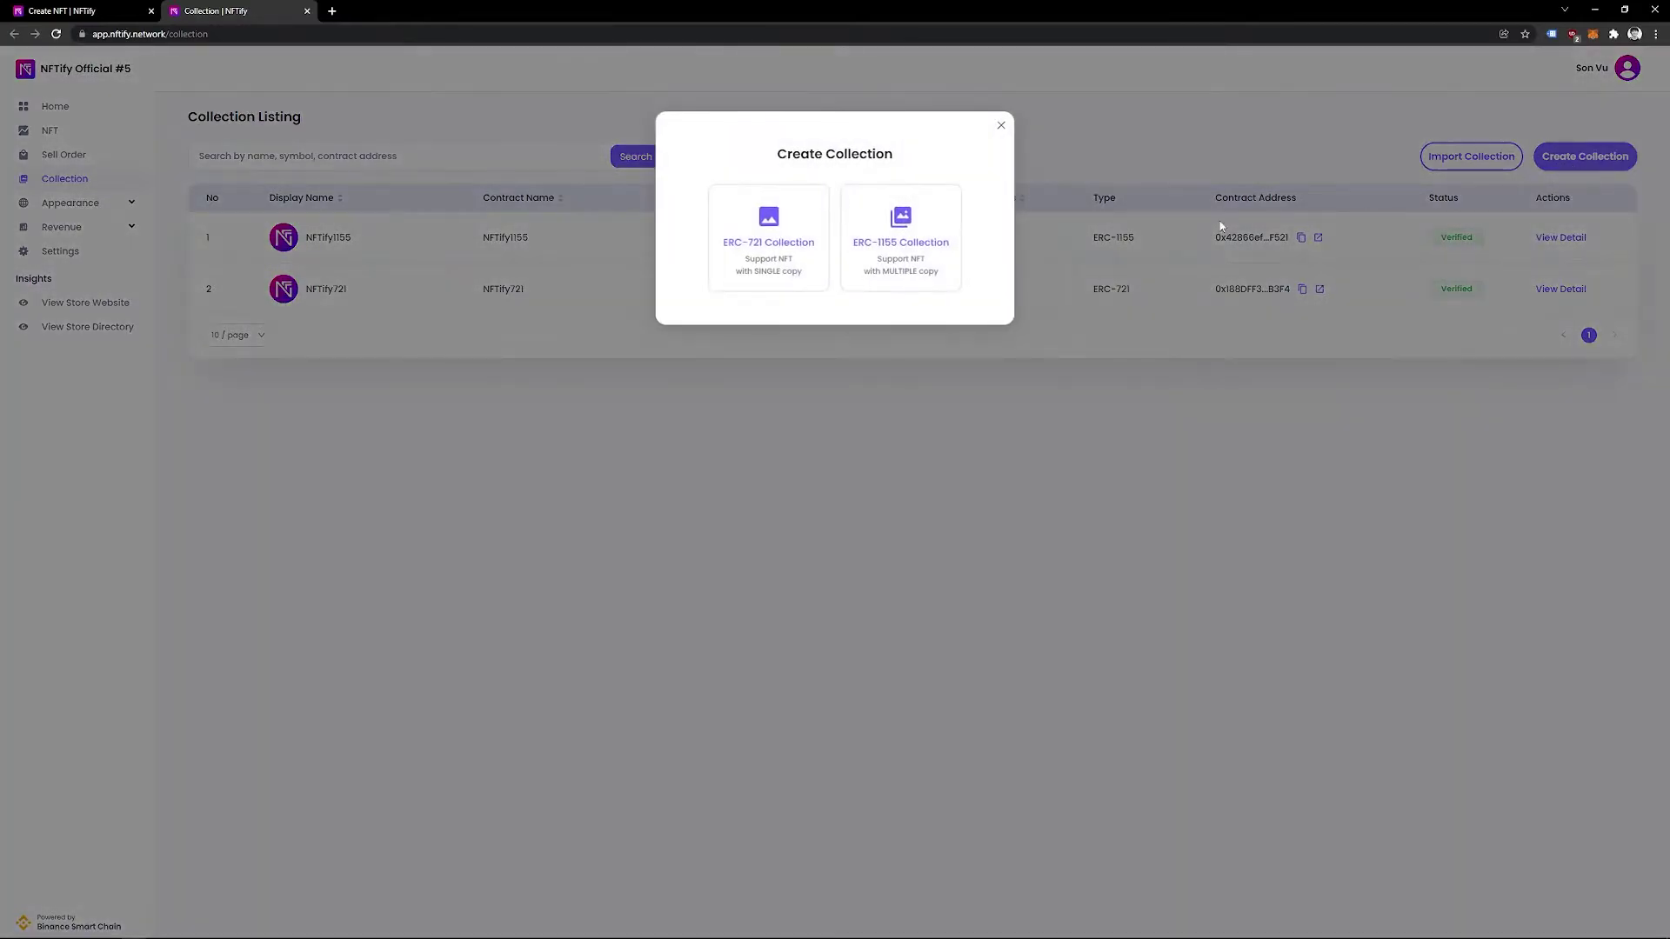
{"action": "left_click", "coordinate": [809, 259]}
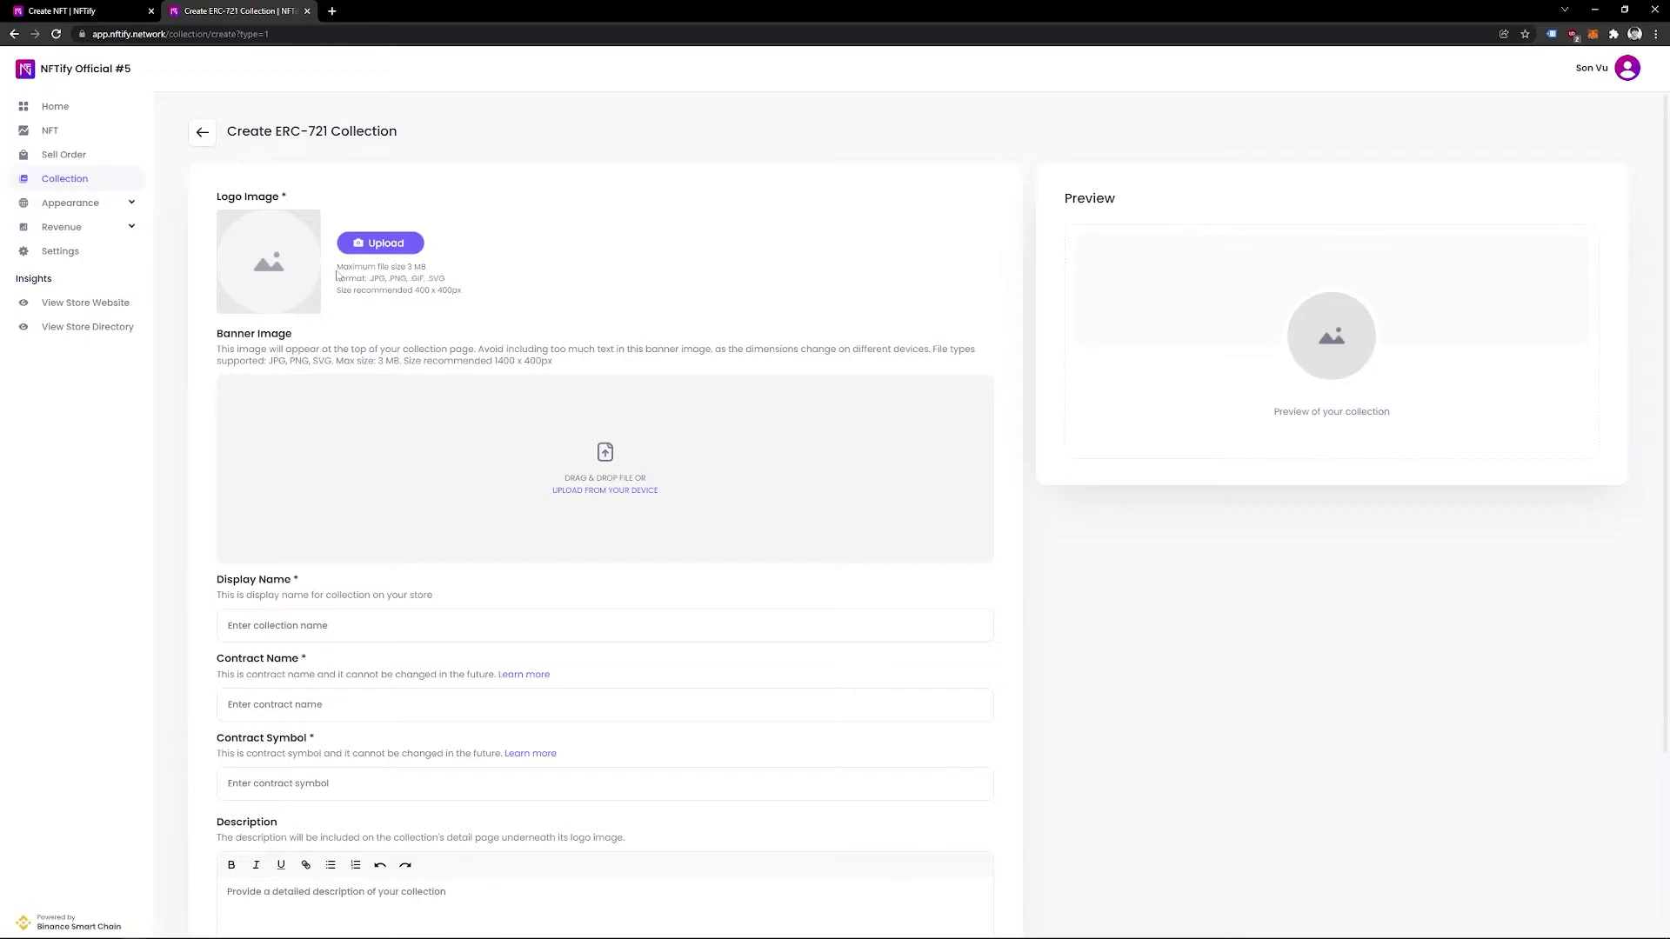
{"action": "left_click", "coordinate": [383, 244]}
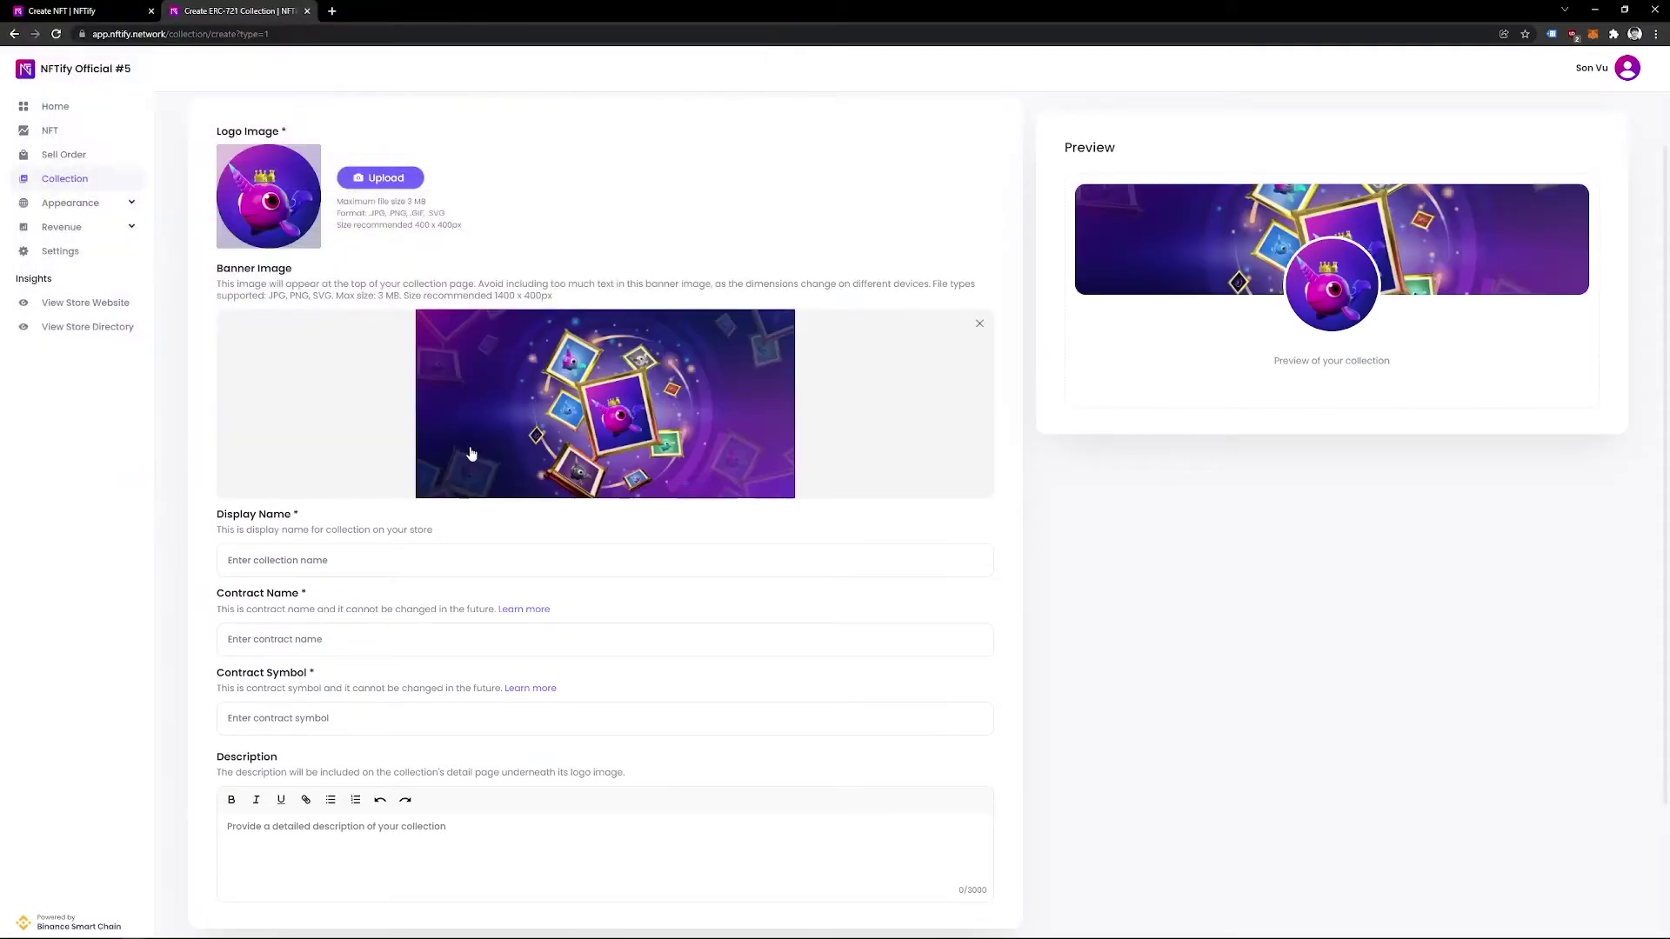
{"action": "left_click", "coordinate": [348, 560]}
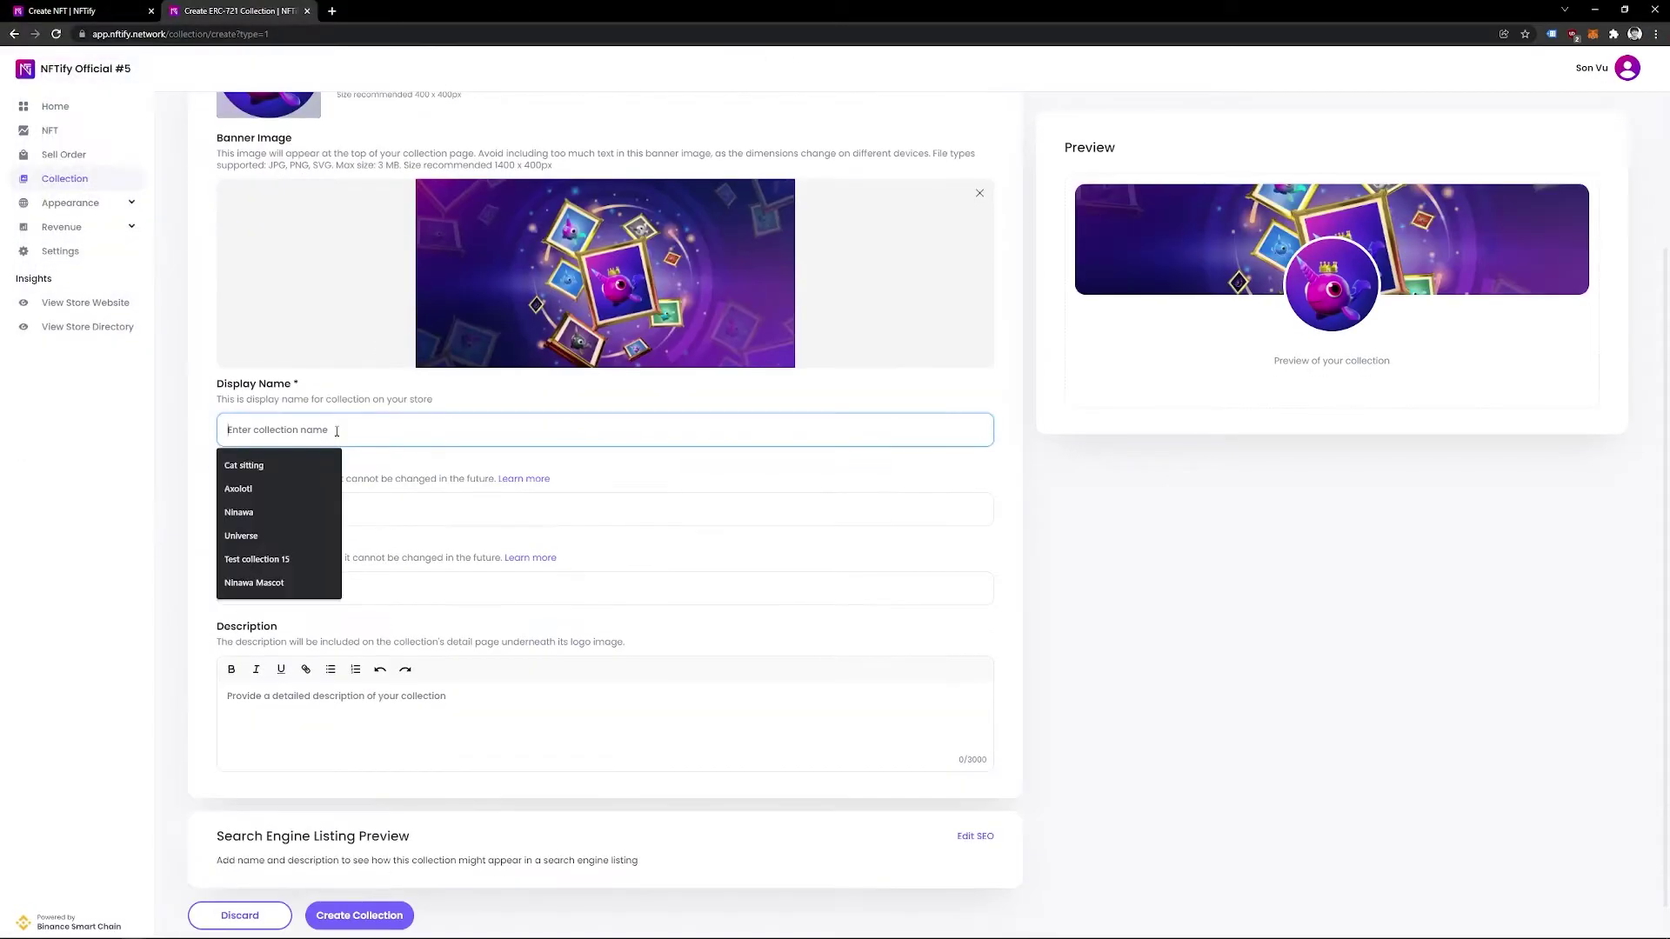
{"action": "type", "text": "Ninawa Collection"}
{"action": "left_click", "coordinate": [292, 640]}
{"action": "type", "text": "NInawa Collection"}
{"action": "key", "text": "Tab"}
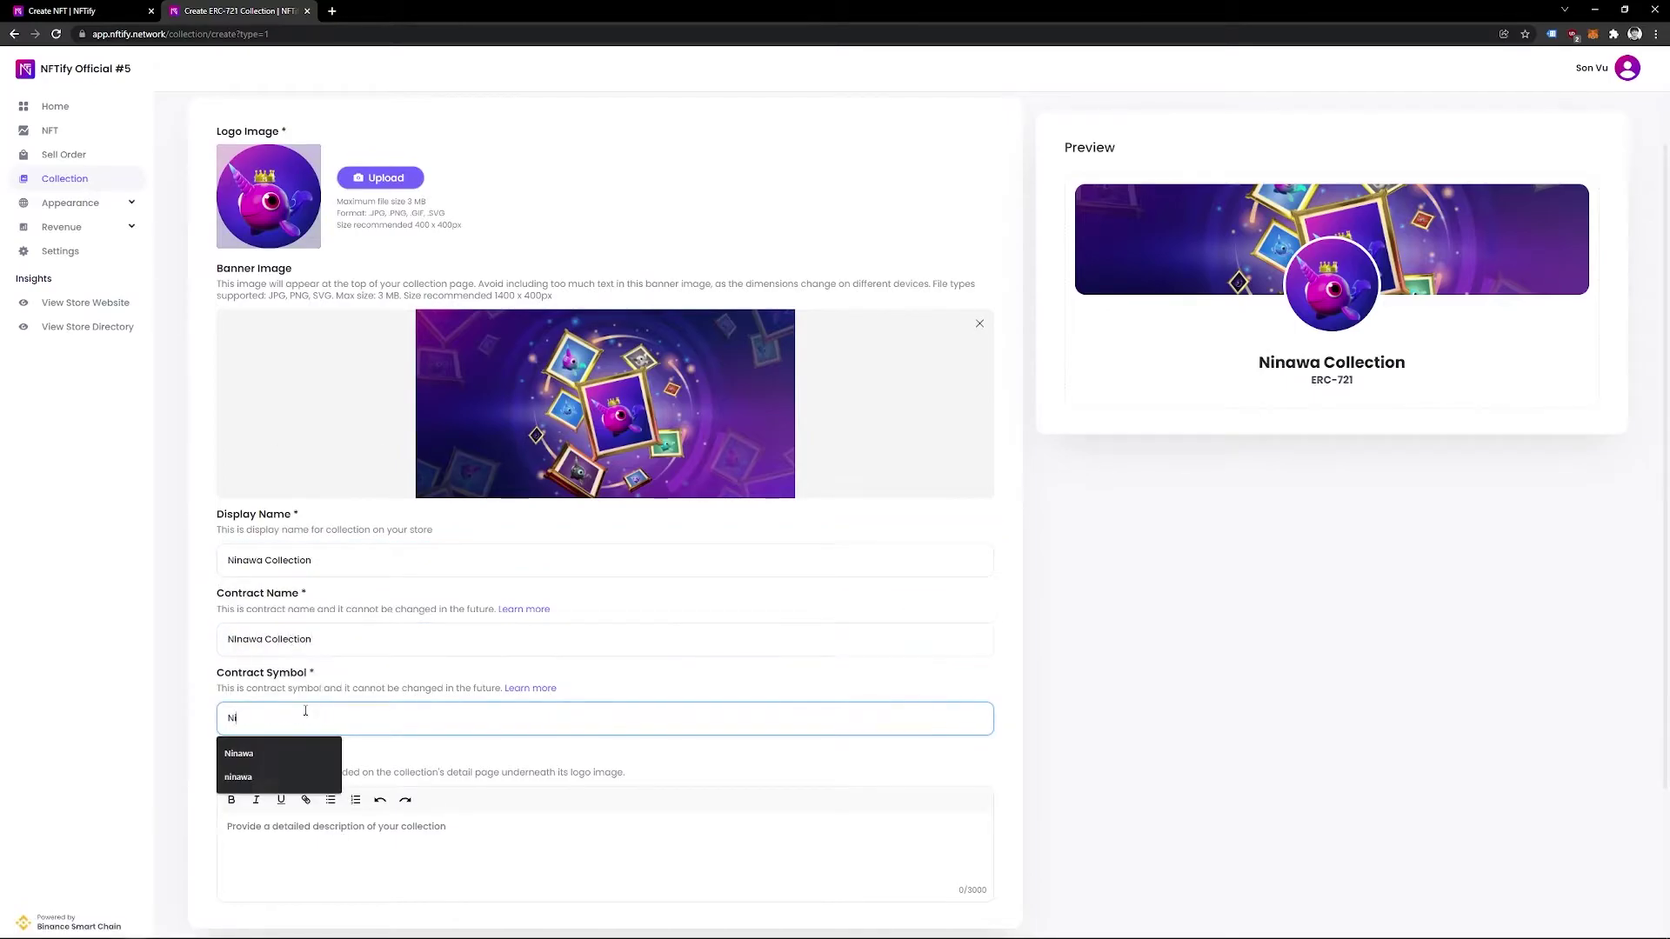
{"action": "type", "text": "Ninawa"}
Step: Add the blockchain-themed Ninawa description, then deploy the collection, approving it in MetaMask
{"action": "scroll", "coordinate": [760, 662], "scroll_direction": "down", "scroll_amount": 2}
{"action": "left_click", "coordinate": [761, 662]}
{"action": "type", "text": "Ninawa collection consists of blockchain-themed, "}
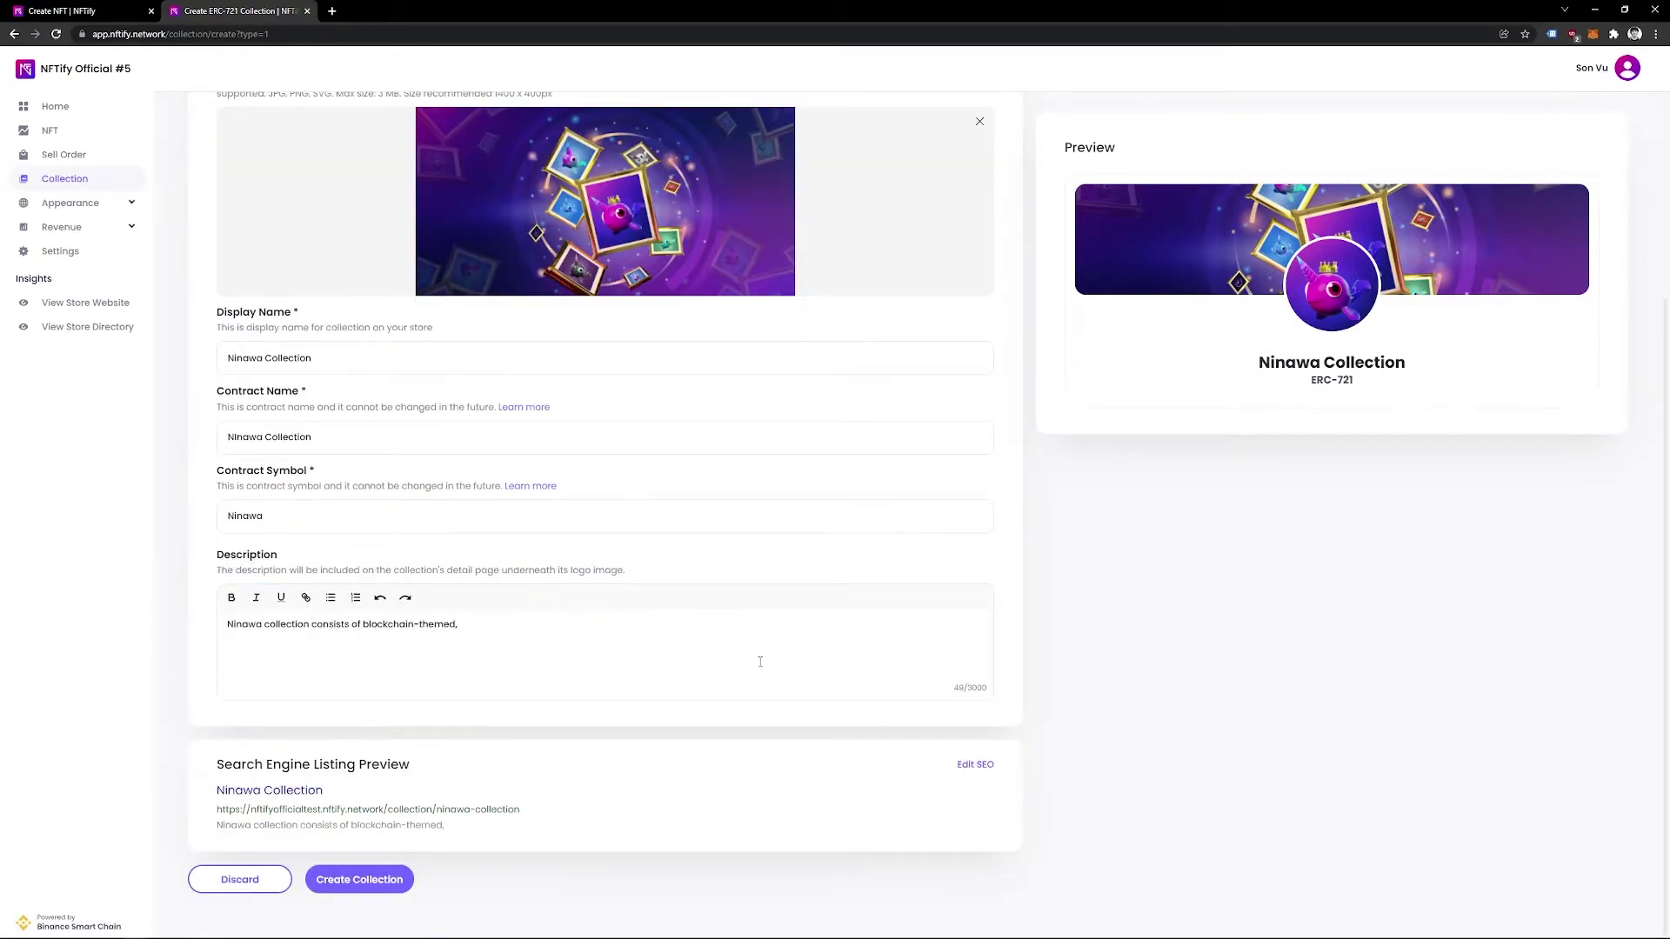
{"action": "type", "text": "irresistibly-cute Ninawas that speak NFTify's values"}
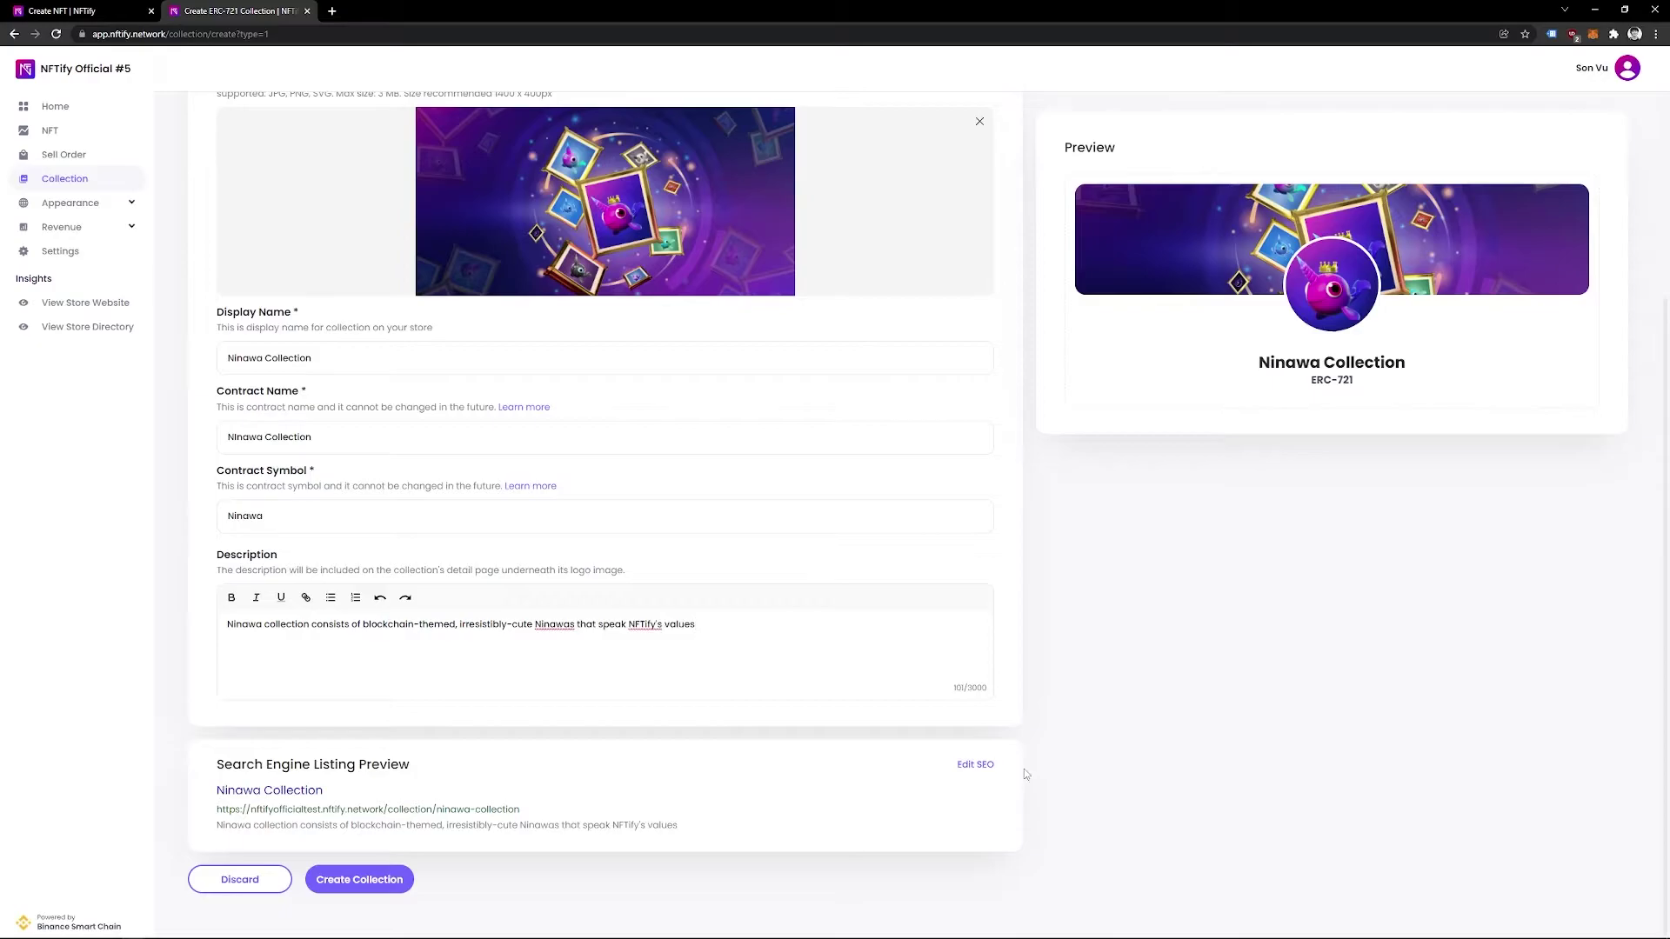
{"action": "left_click", "coordinate": [975, 765]}
{"action": "scroll", "coordinate": [1025, 769], "scroll_direction": "down", "scroll_amount": 3}
{"action": "left_click", "coordinate": [359, 879]}
{"action": "left_click", "coordinate": [1627, 368]}
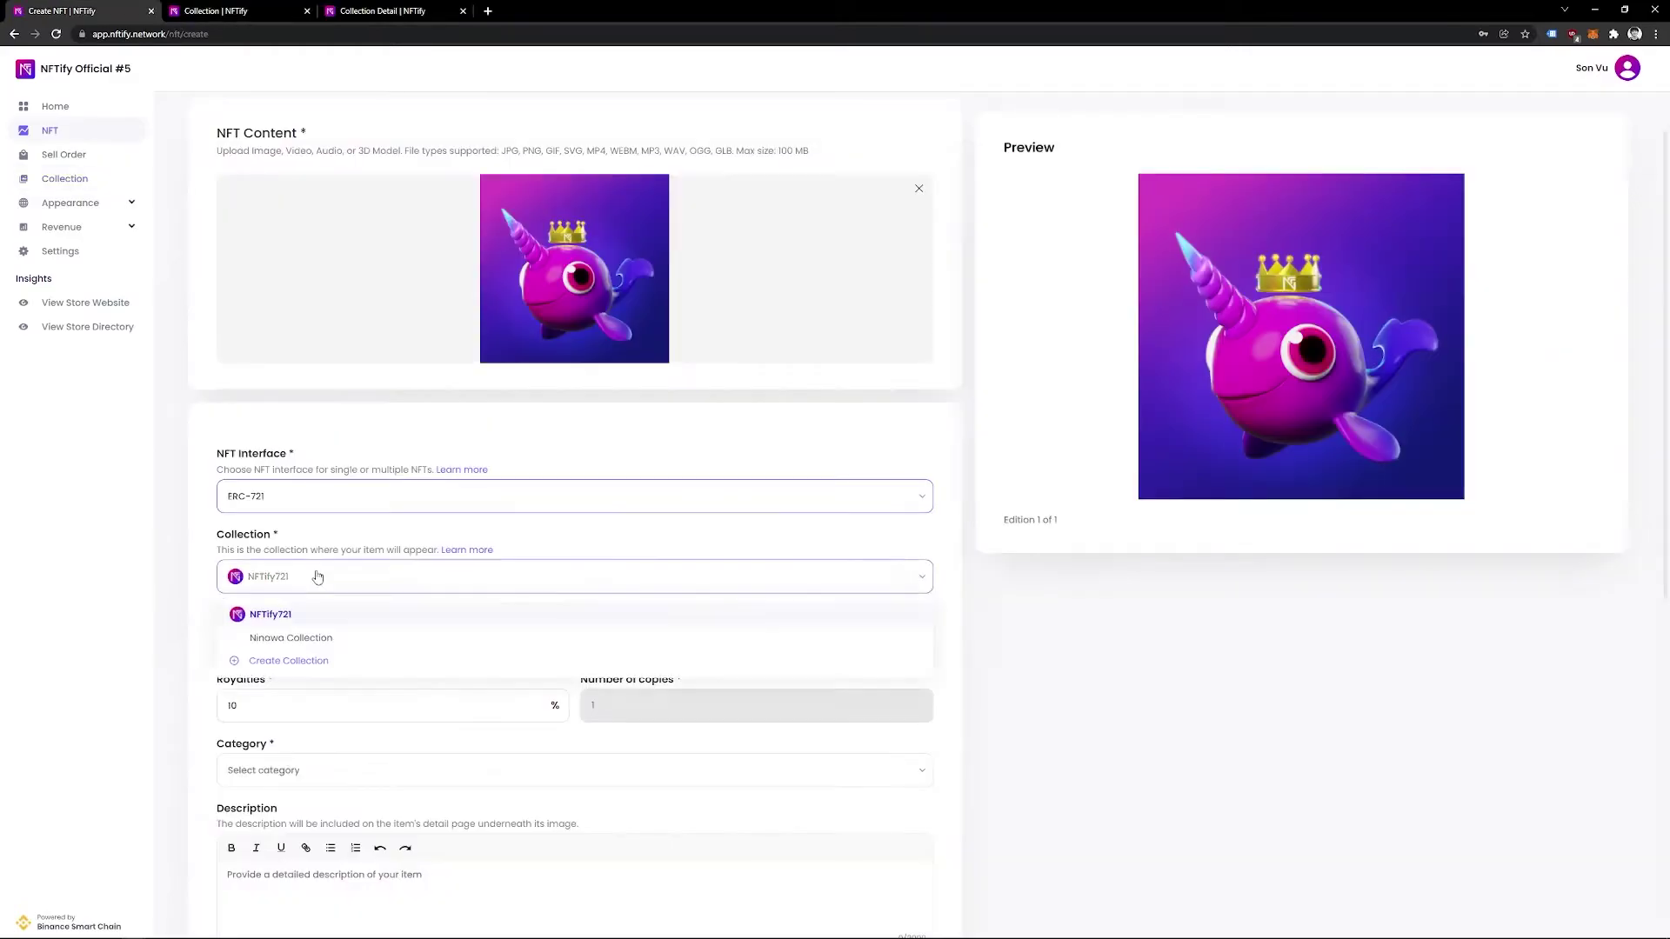
Step: Place the NFT in Ninawa Collection and name it Original Ninawa
{"action": "left_click", "coordinate": [320, 647]}
{"action": "left_click", "coordinate": [324, 638]}
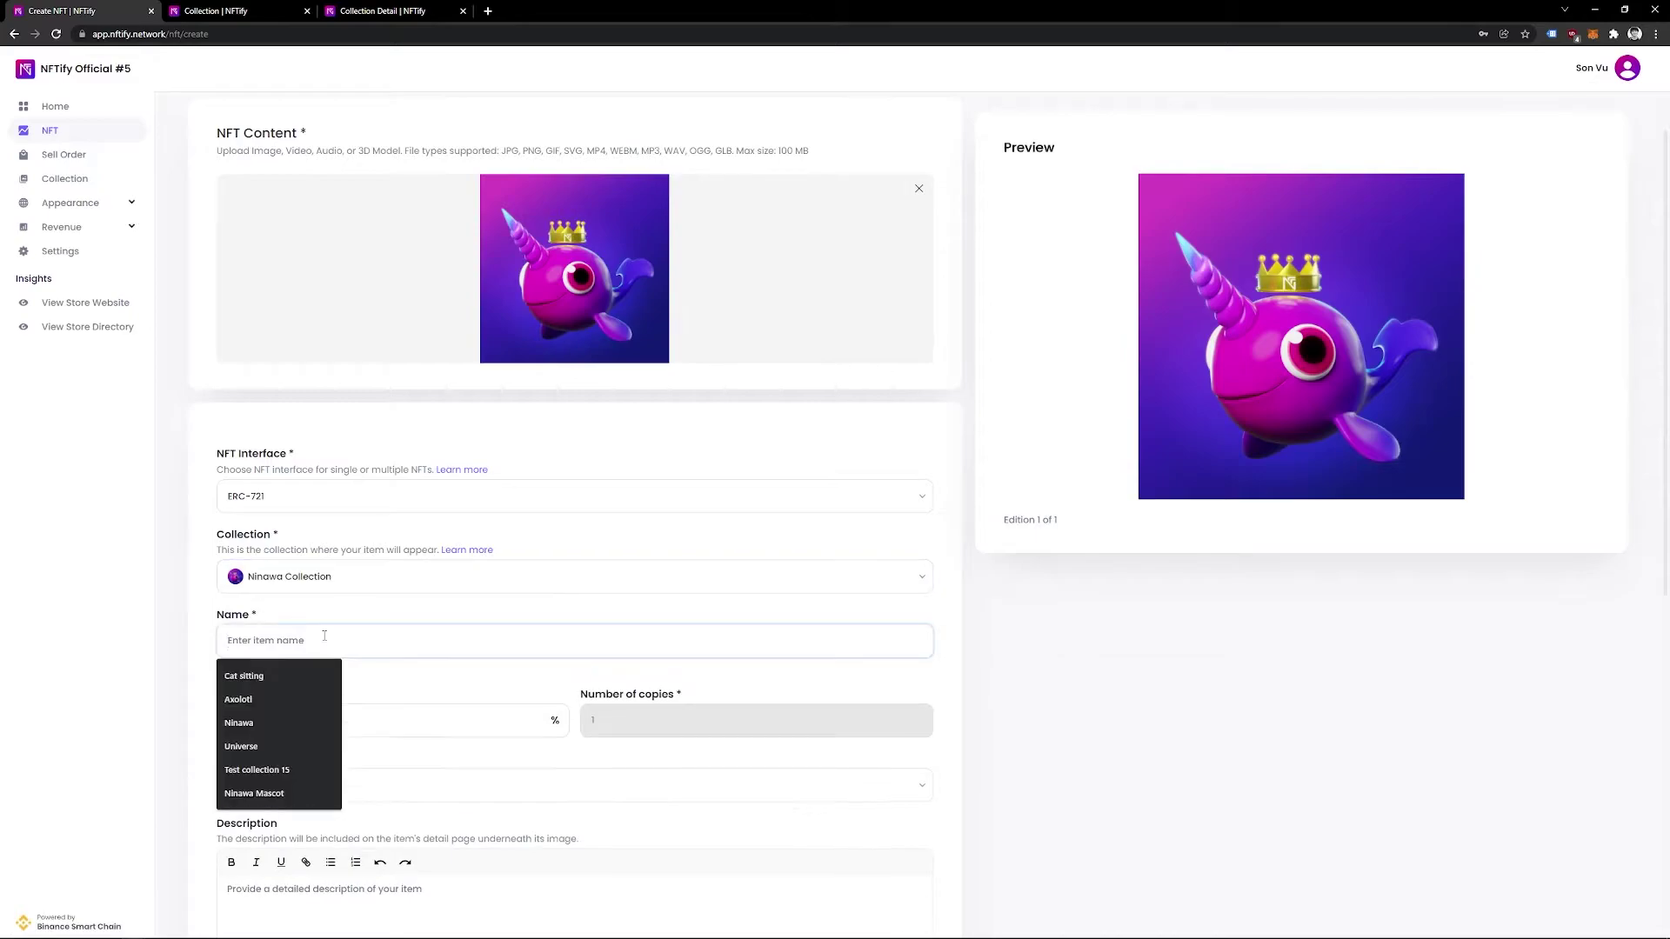
{"action": "left_click", "coordinate": [240, 723]}
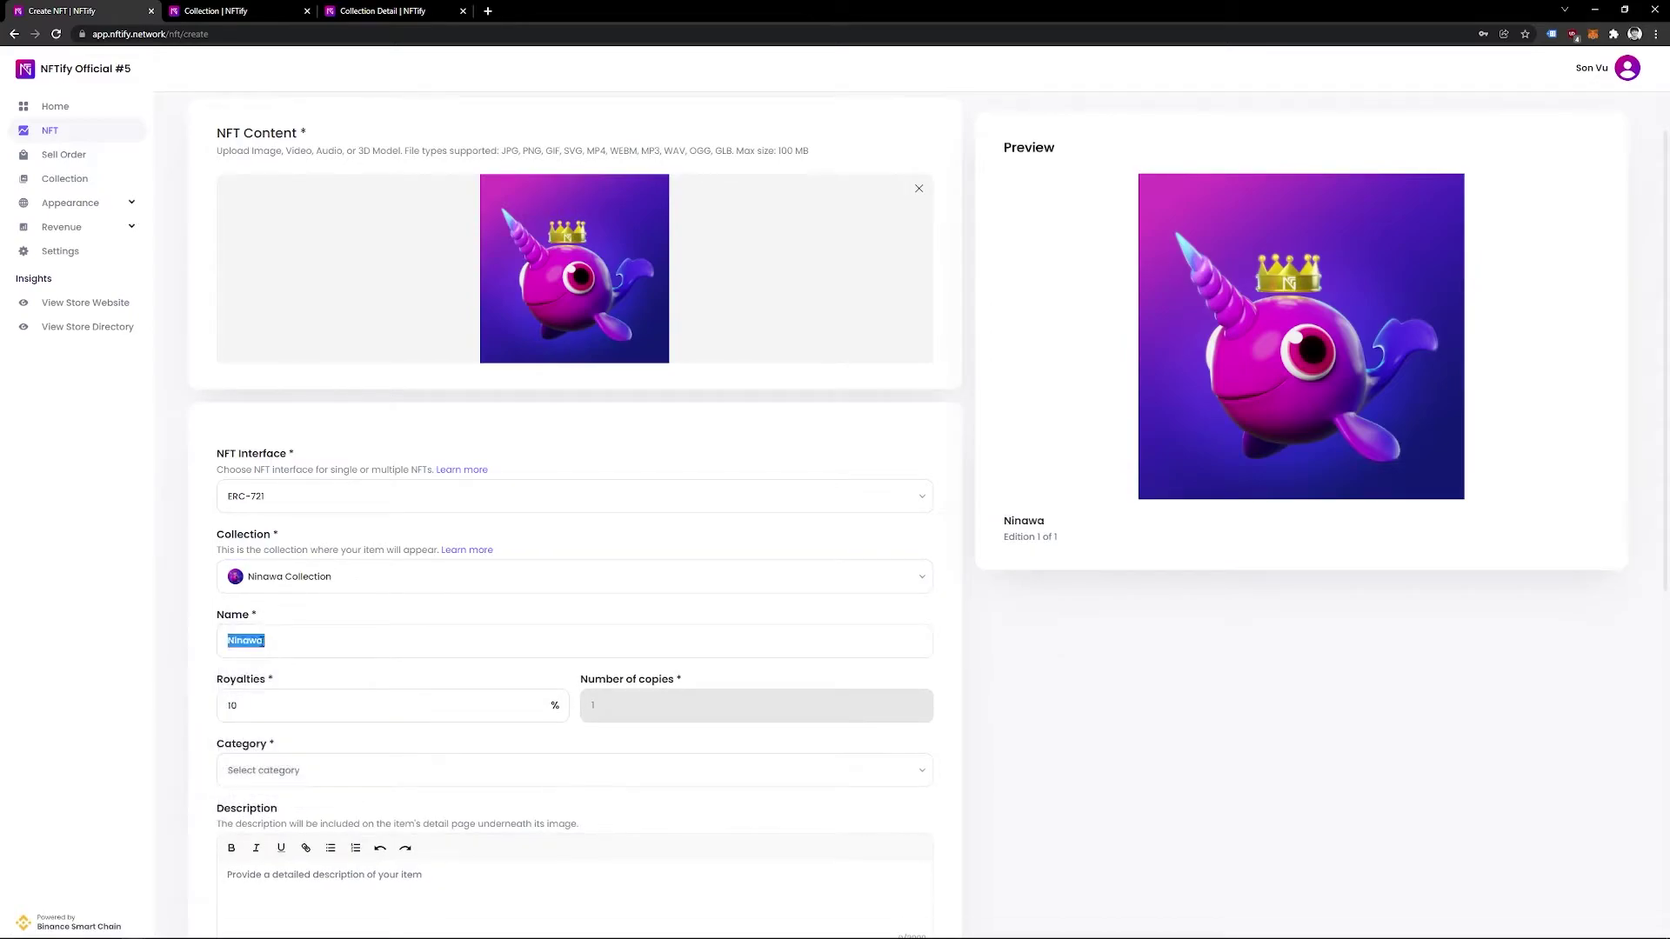
{"action": "type", "text": "Original Ninawa"}
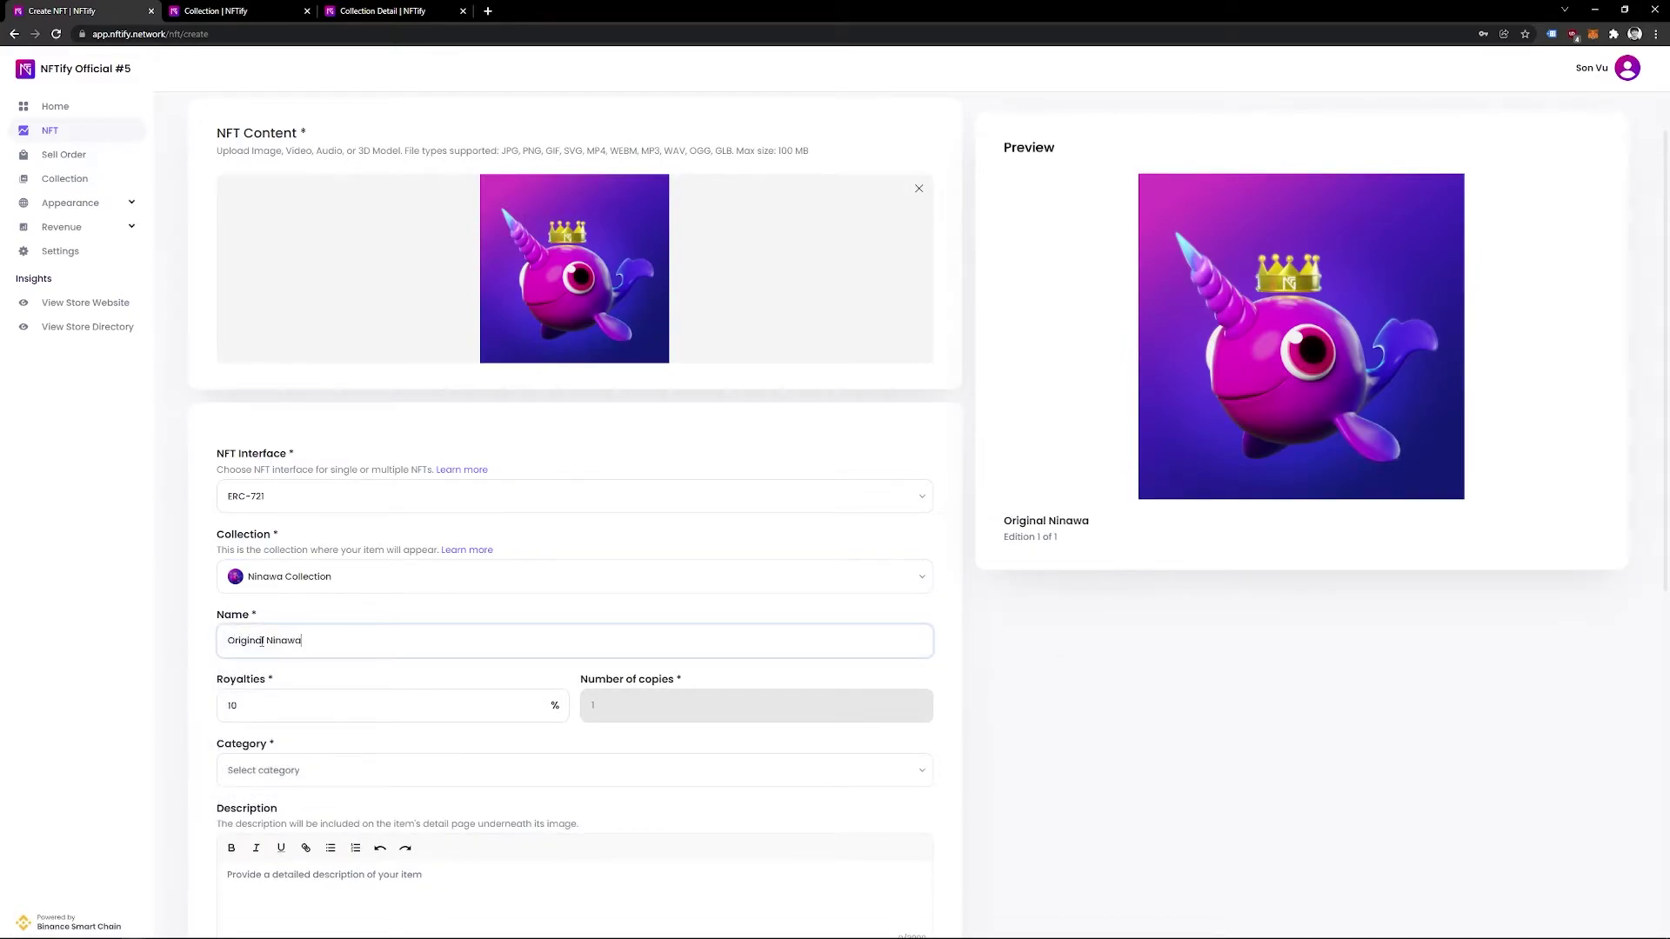
{"action": "scroll", "coordinate": [274, 638], "scroll_direction": "down", "scroll_amount": 1}
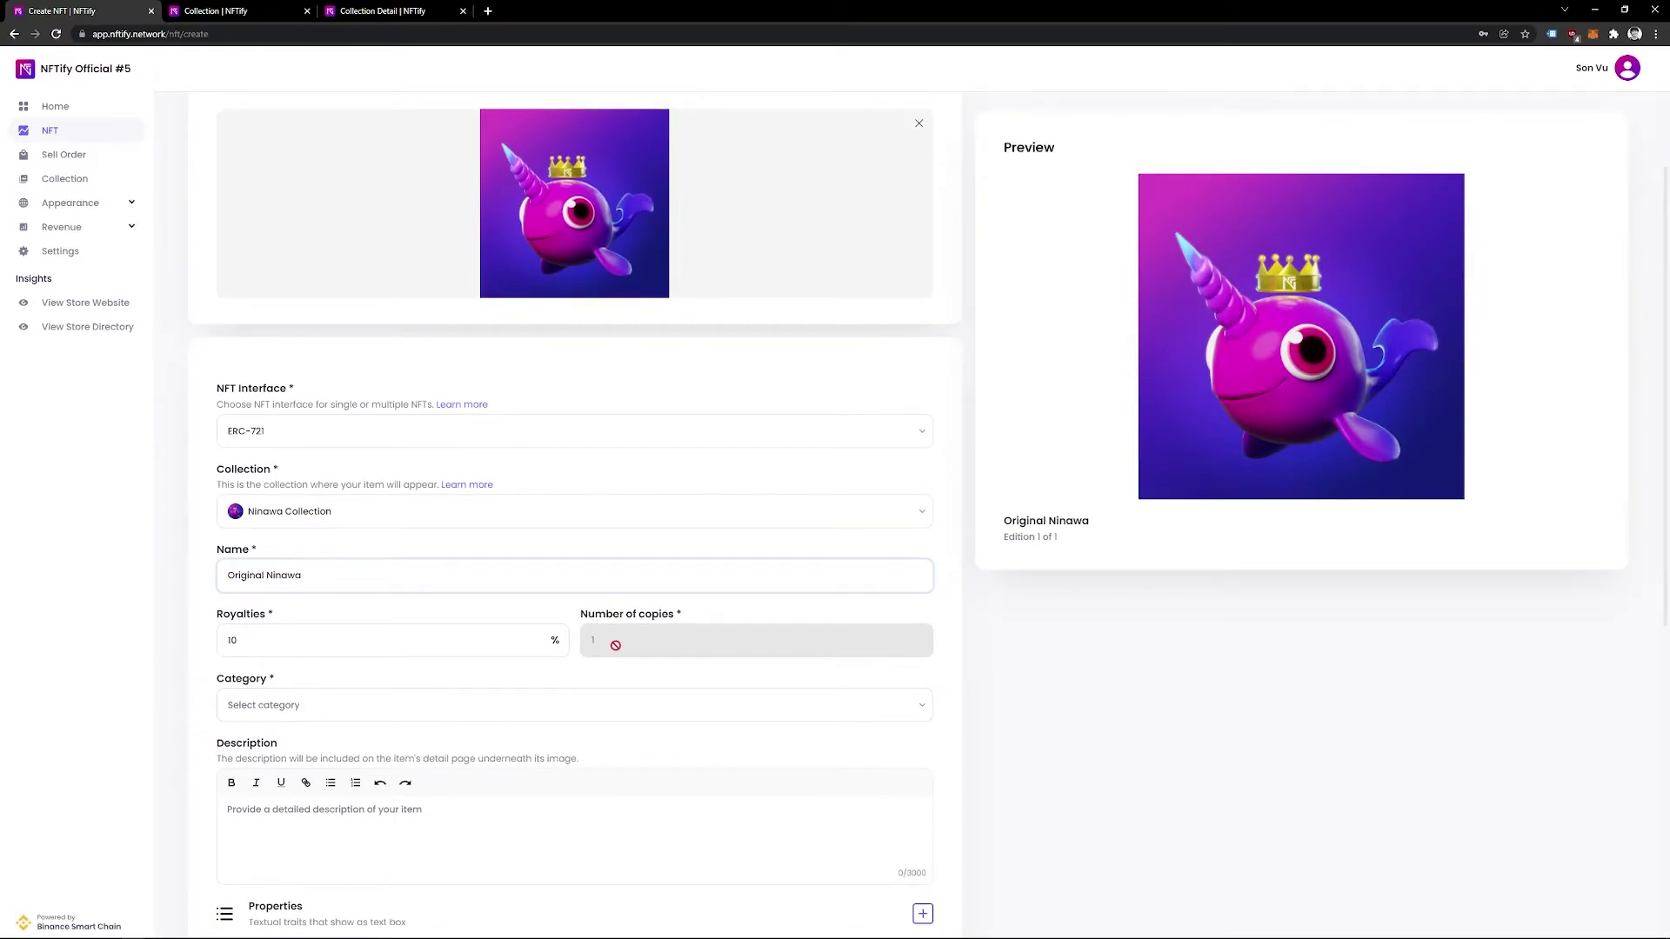
{"action": "left_click", "coordinate": [640, 673]}
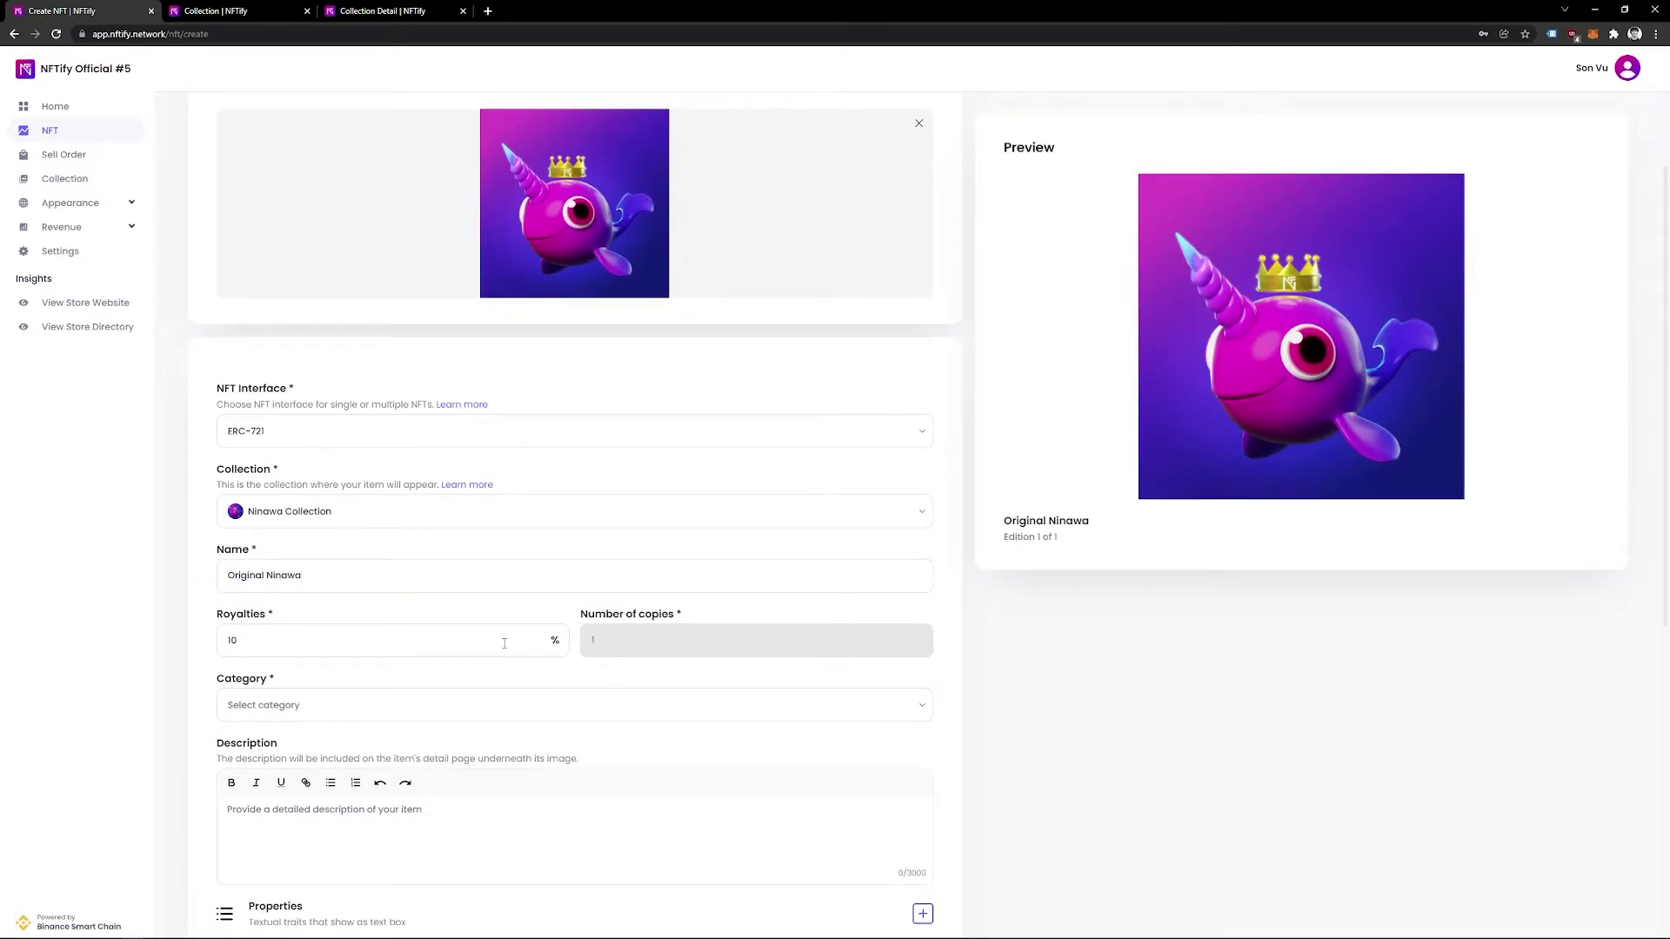
Step: Set royalties to 25% and the category to Collectibles
{"action": "left_click", "coordinate": [332, 643]}
{"action": "key", "text": "ctrl+a"}
{"action": "type", "text": "25"}
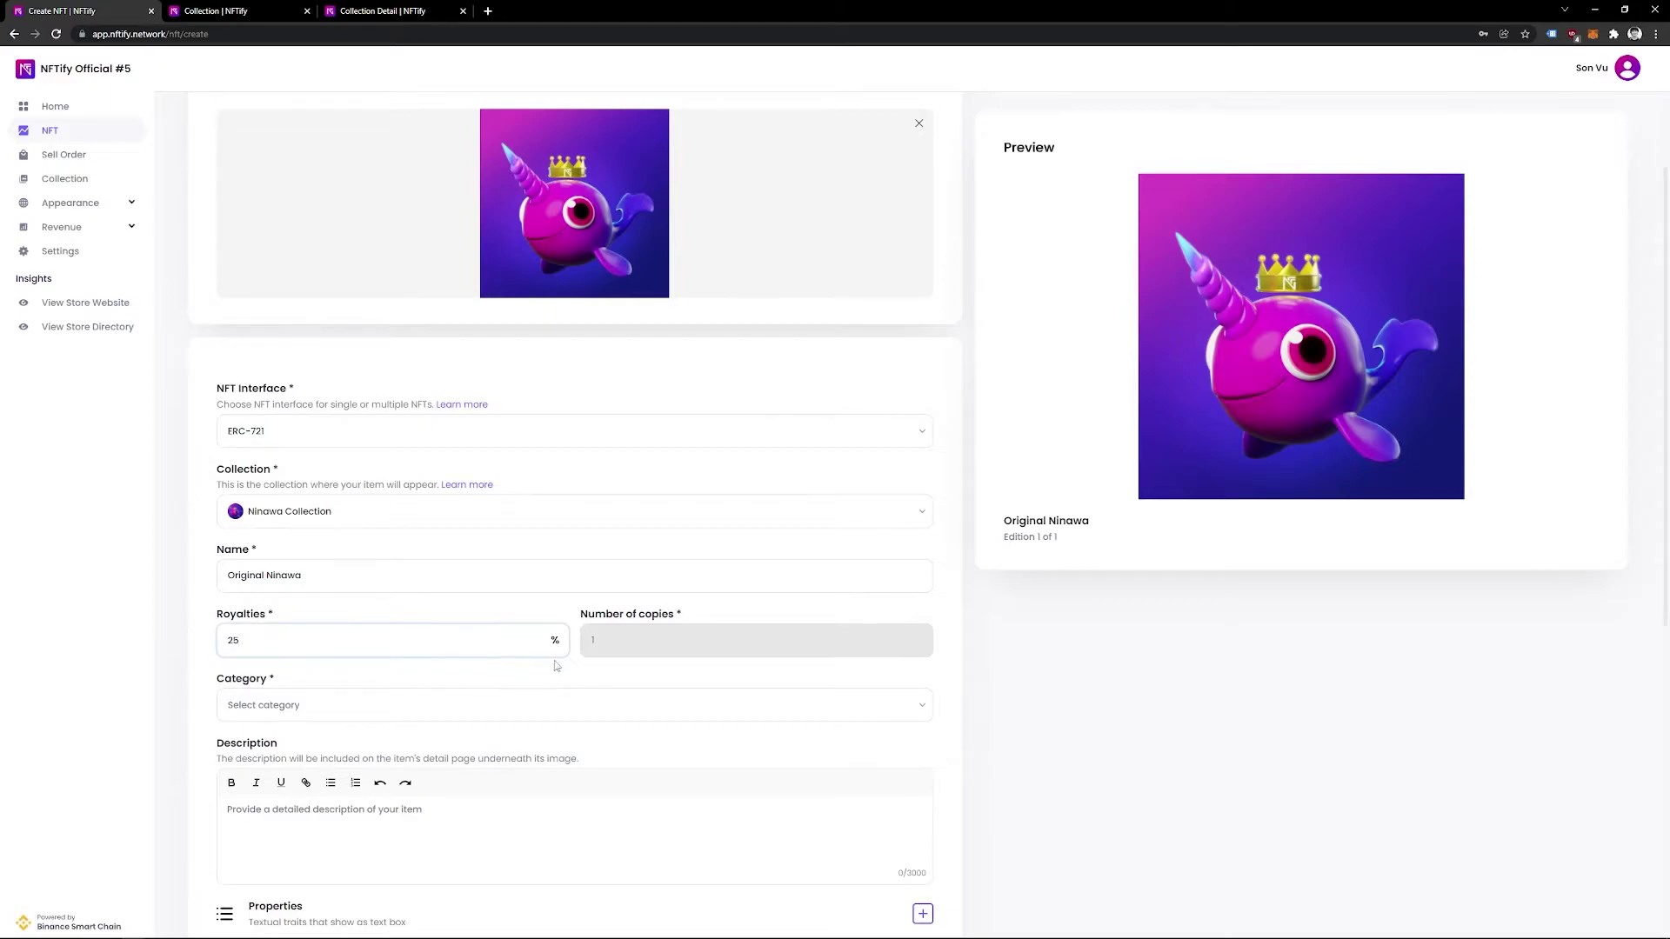
{"action": "left_click", "coordinate": [581, 650]}
{"action": "scroll", "coordinate": [470, 687], "scroll_direction": "down", "scroll_amount": 2}
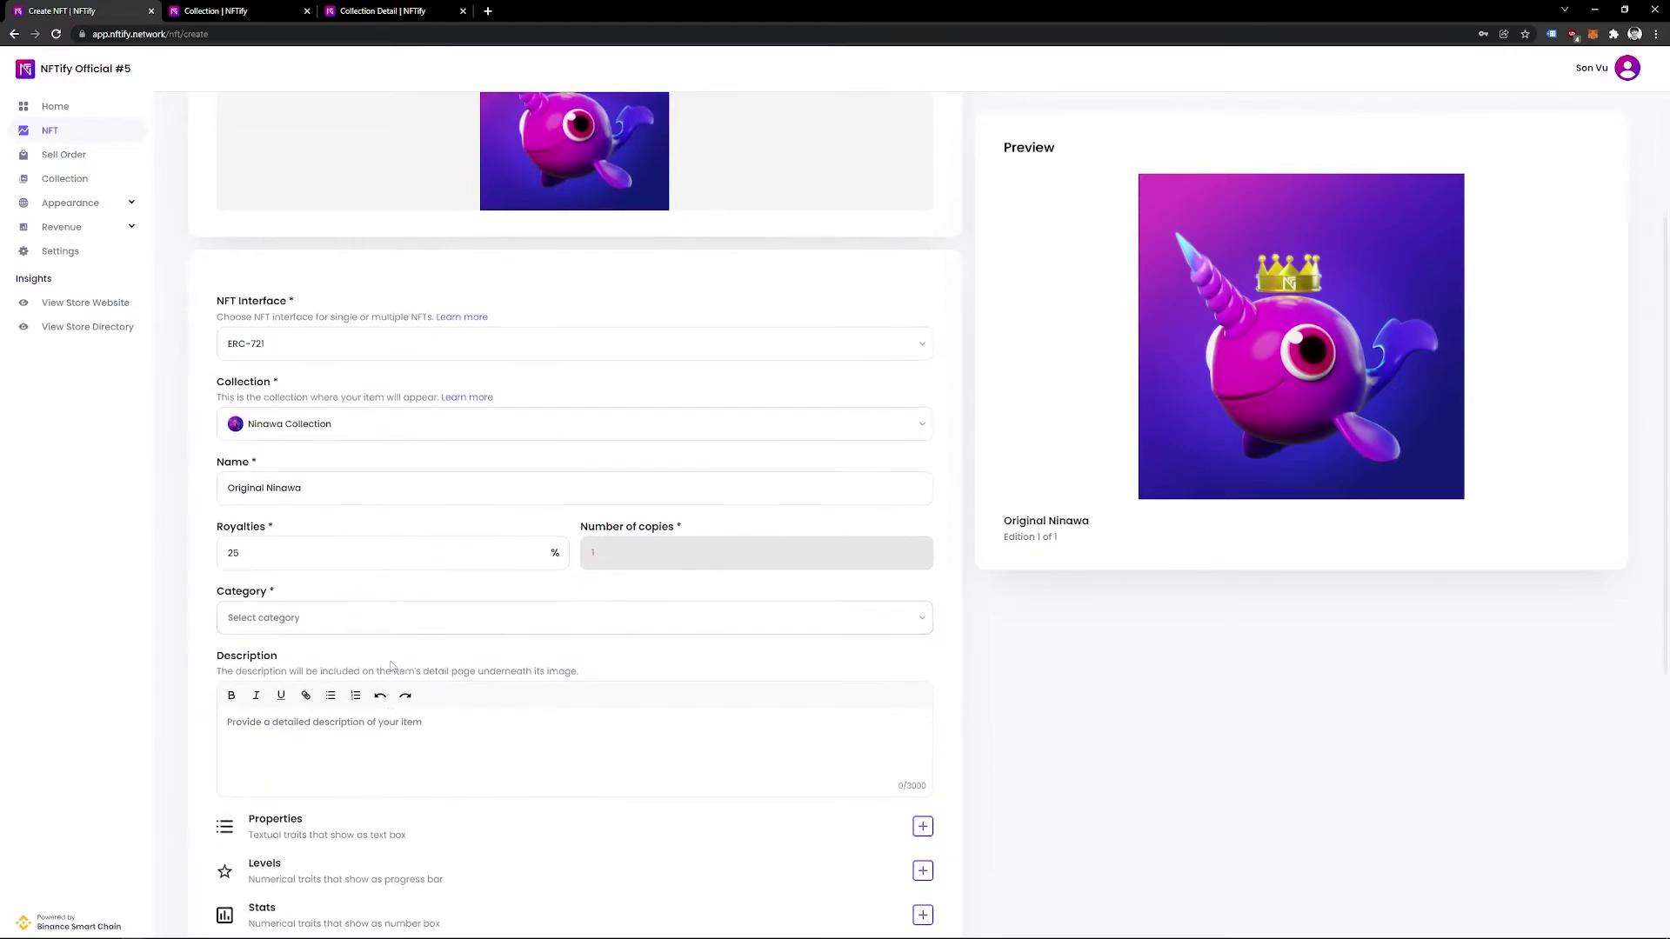
{"action": "left_click", "coordinate": [354, 580]}
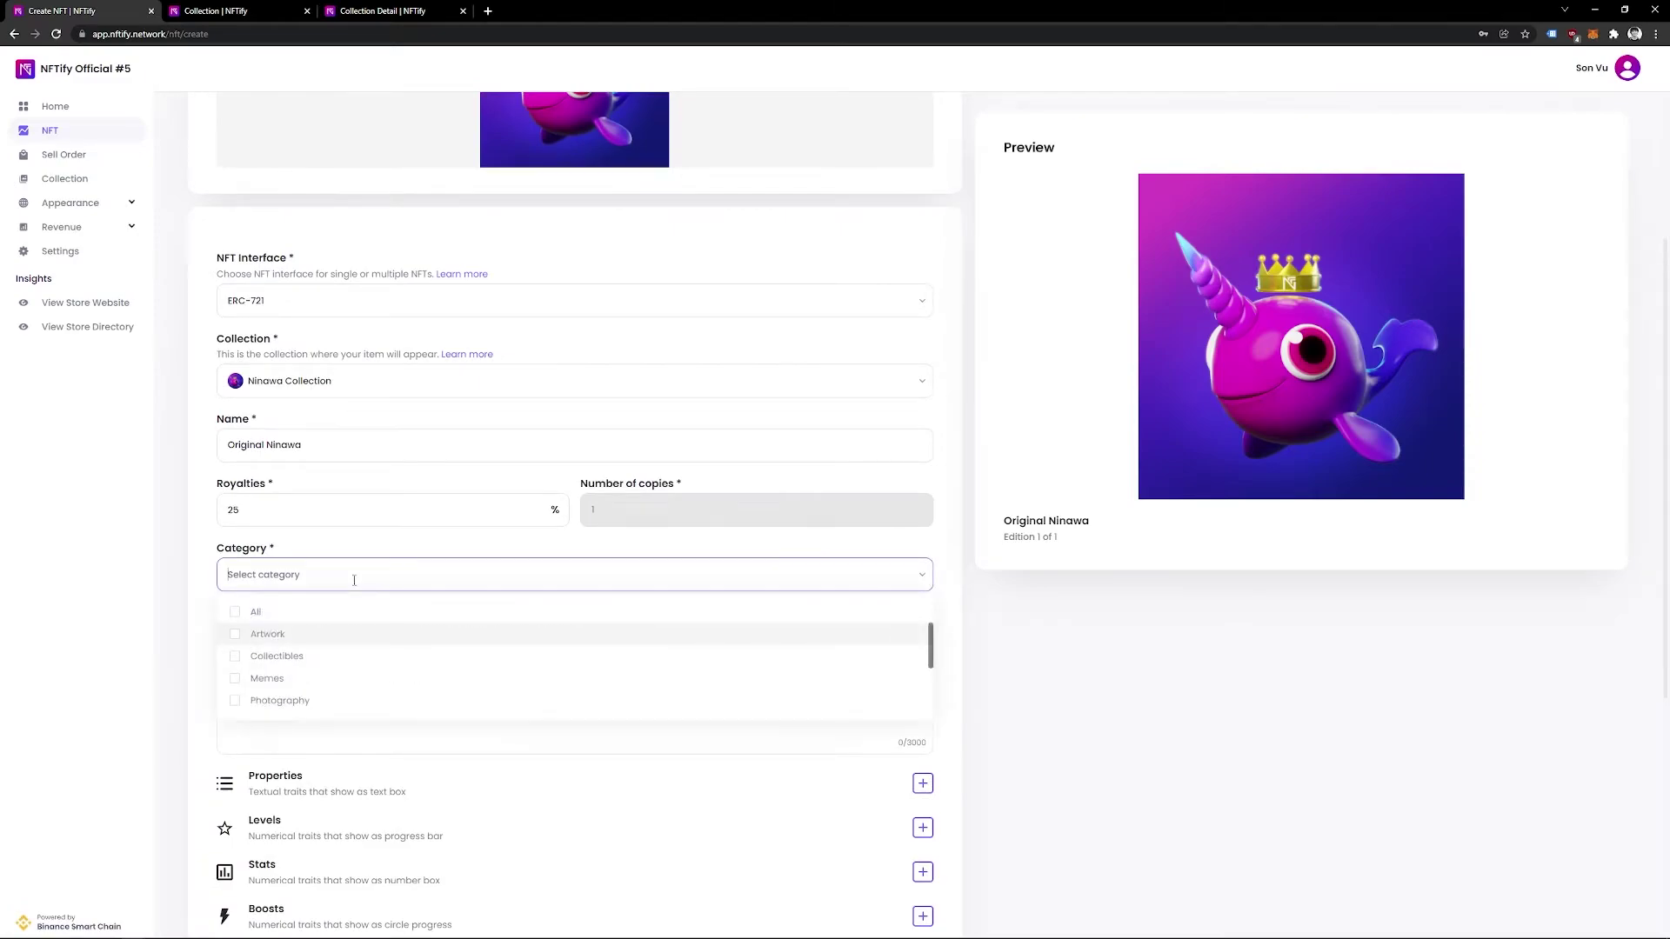
{"action": "left_click", "coordinate": [297, 665]}
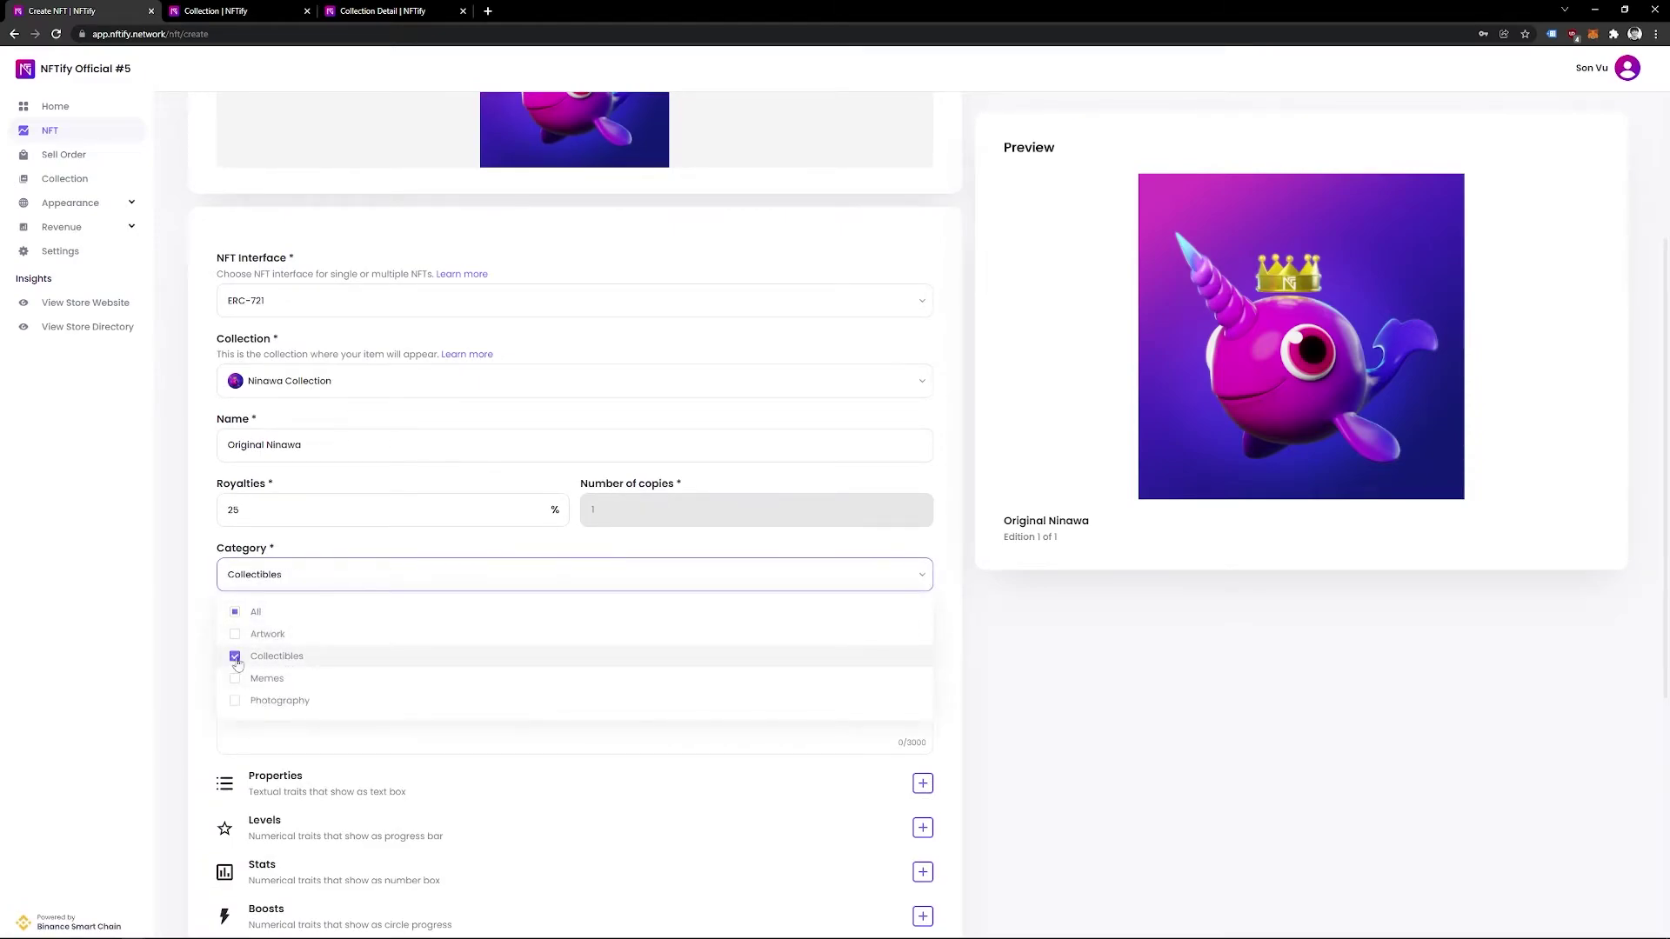
{"action": "left_click", "coordinate": [123, 664]}
Step: Paste the prepared Narwhal-inspired description into the item description
{"action": "scroll", "coordinate": [317, 718], "scroll_direction": "up", "scroll_amount": 1}
{"action": "scroll", "coordinate": [317, 718], "scroll_direction": "down", "scroll_amount": 2}
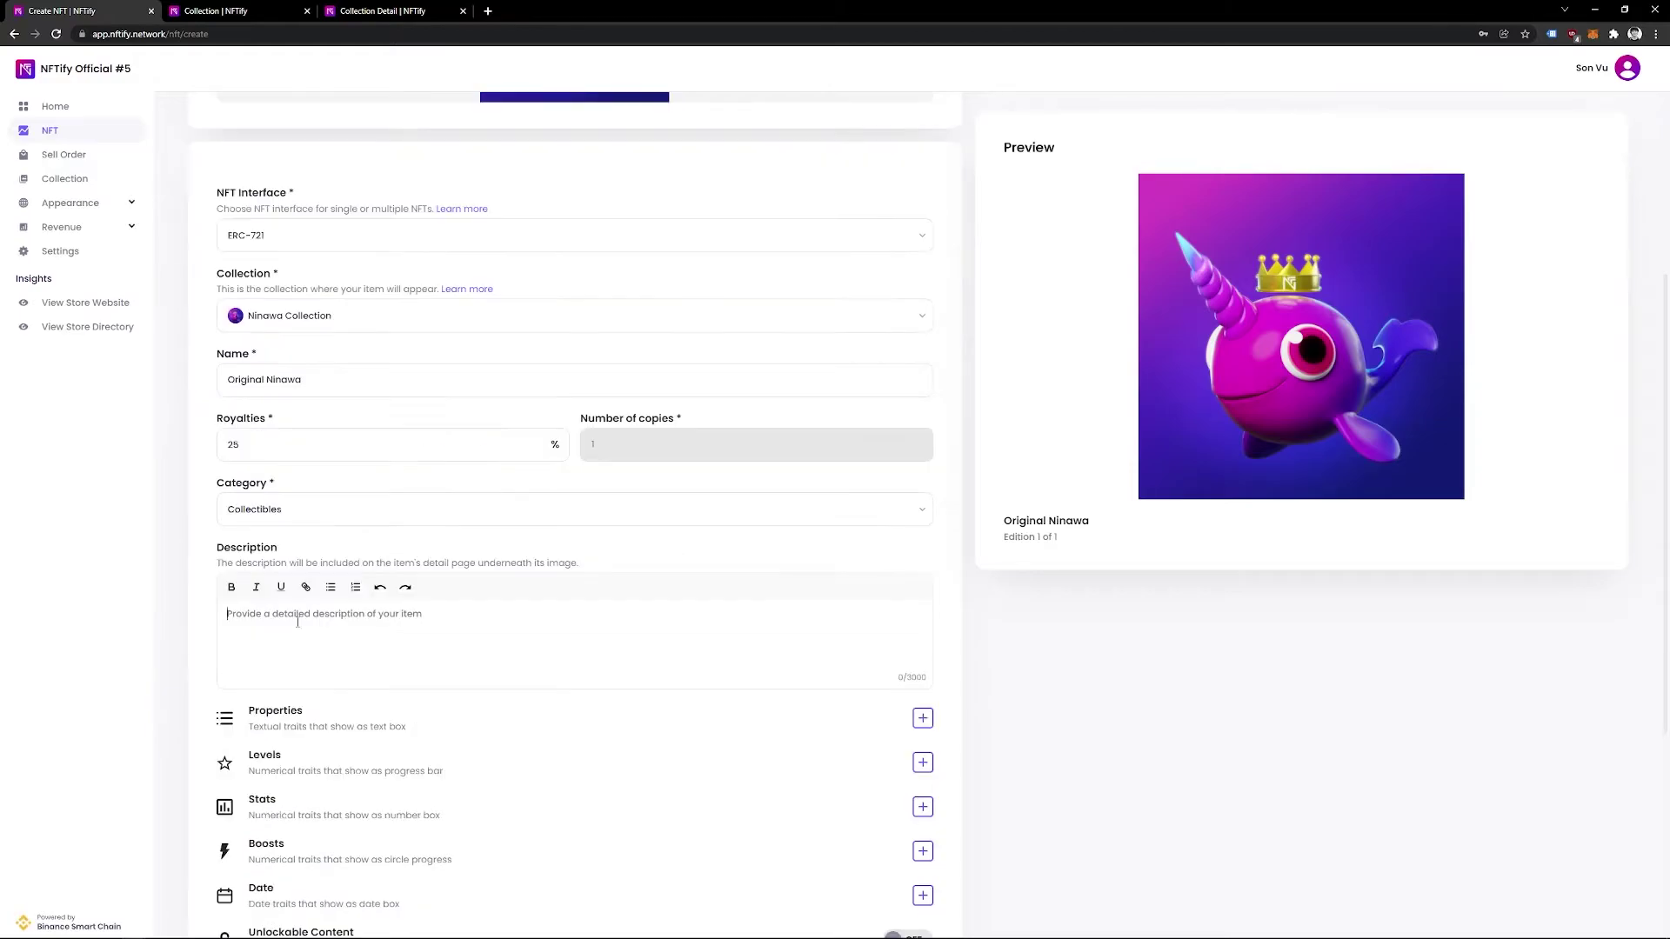
{"action": "left_click", "coordinate": [293, 623]}
{"action": "type", "text": "Inspired by Narwhal—the unicorn of the sea, Ninawa is the official mascot for NFTify, representing our unique propositioning in the current NFT marketplace landscape"}
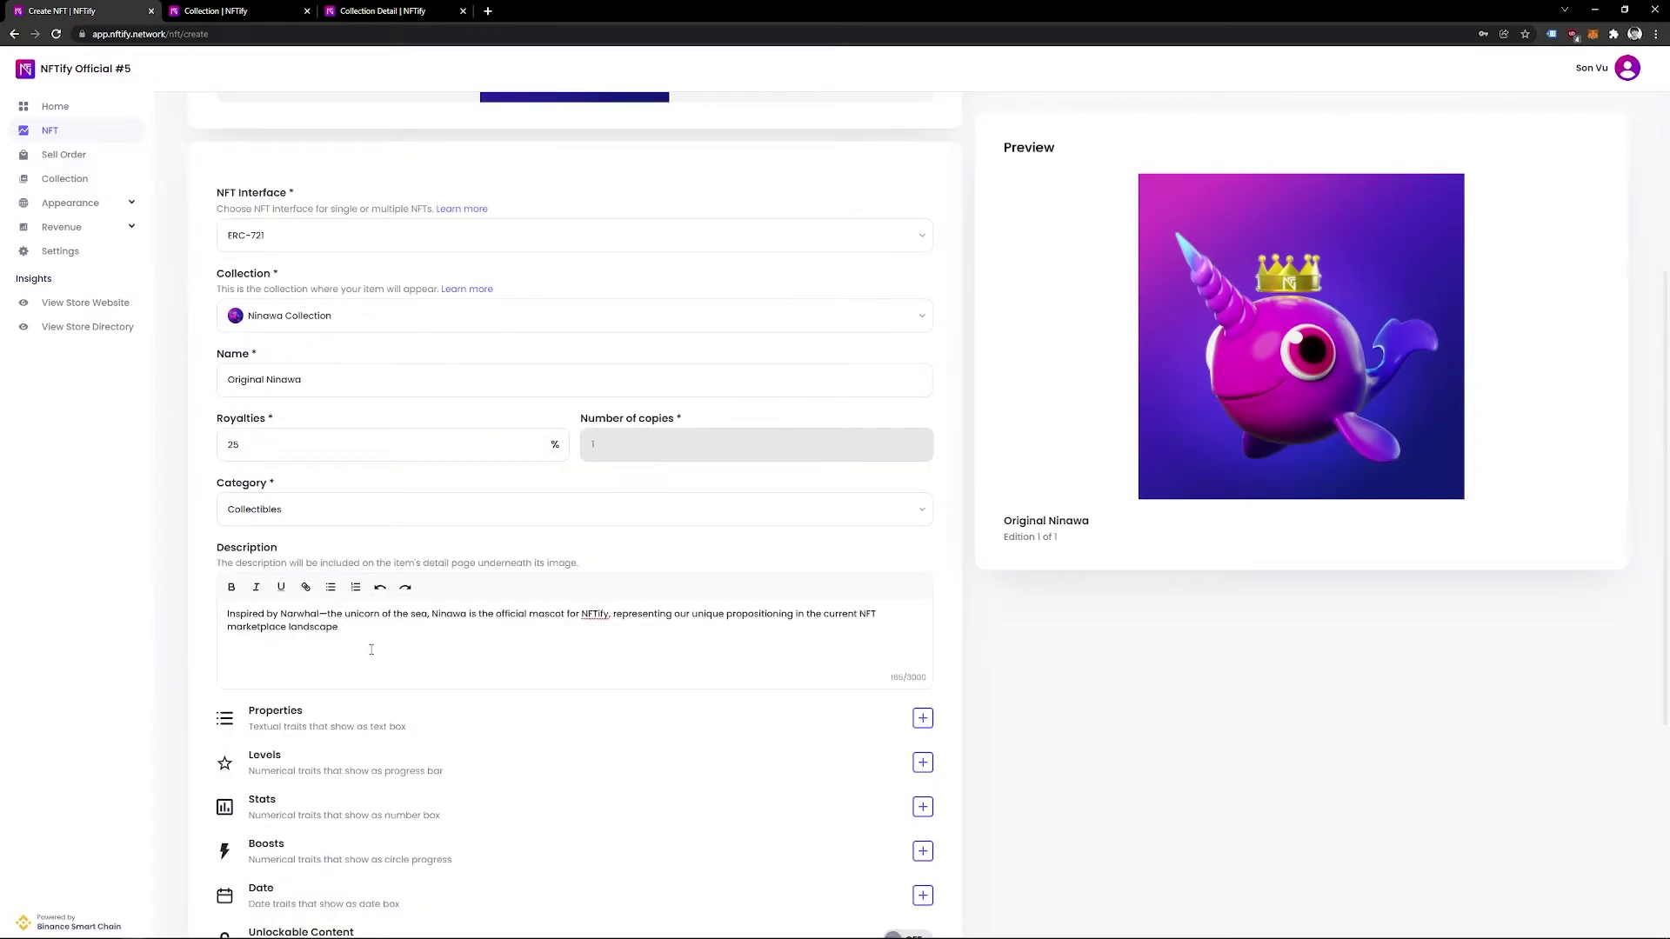
{"action": "scroll", "coordinate": [371, 650], "scroll_direction": "down", "scroll_amount": 2}
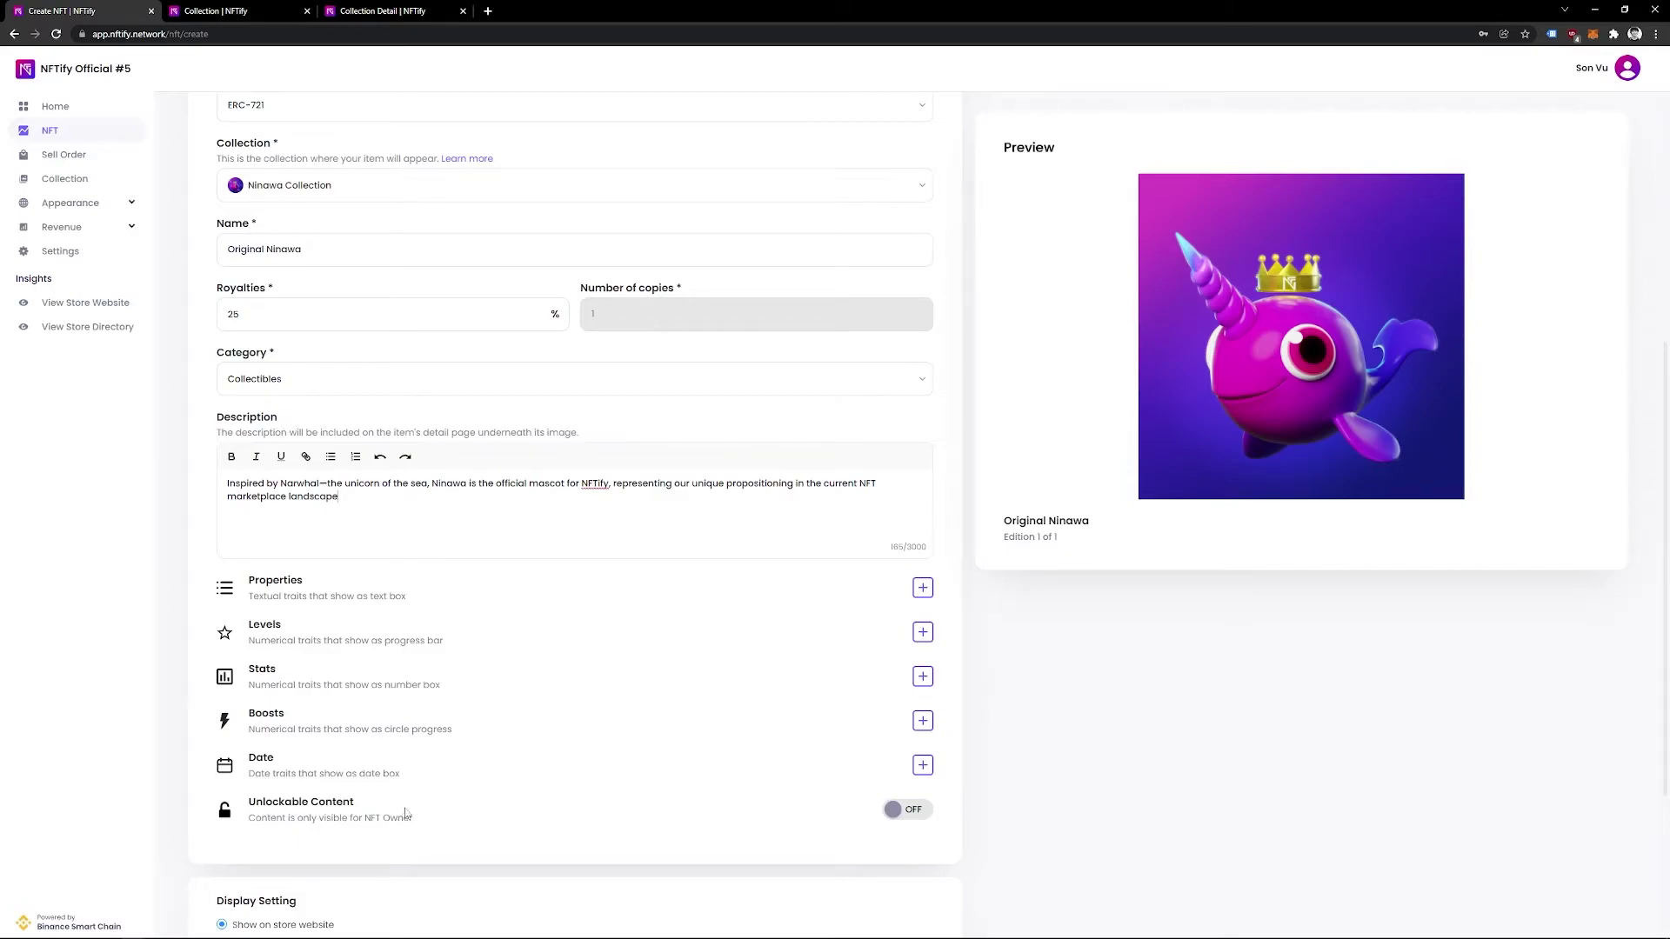
{"action": "scroll", "coordinate": [405, 813], "scroll_direction": "down", "scroll_amount": 2}
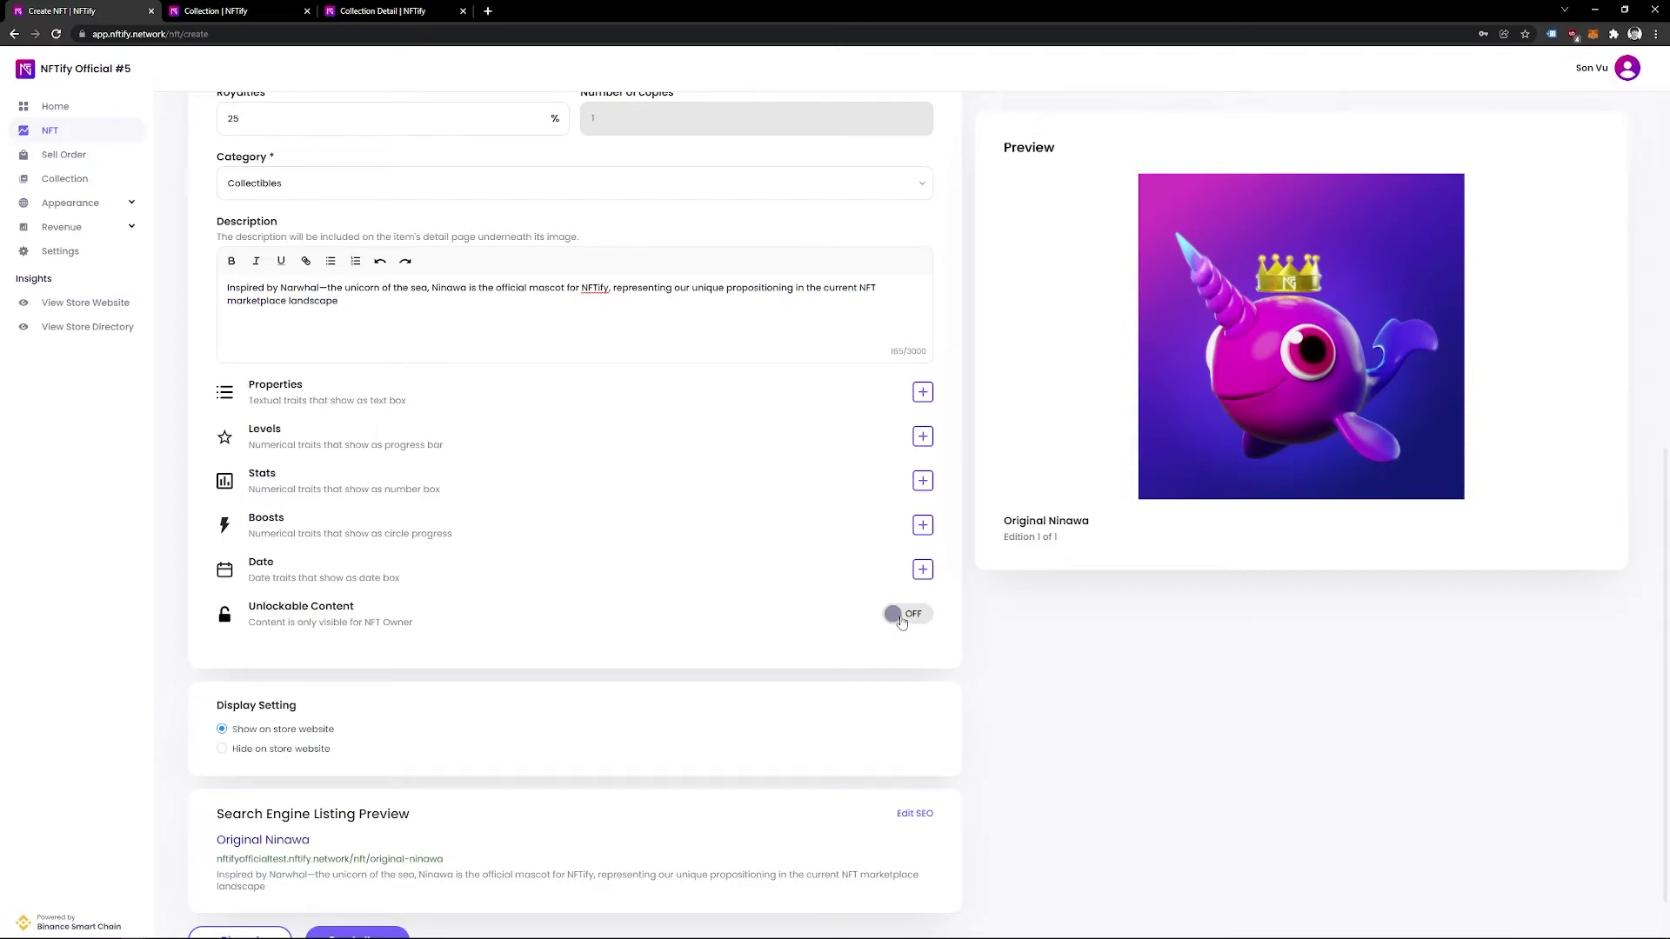
Step: Enable unlockable content with the one-month free subscription text
{"action": "left_click", "coordinate": [902, 615]}
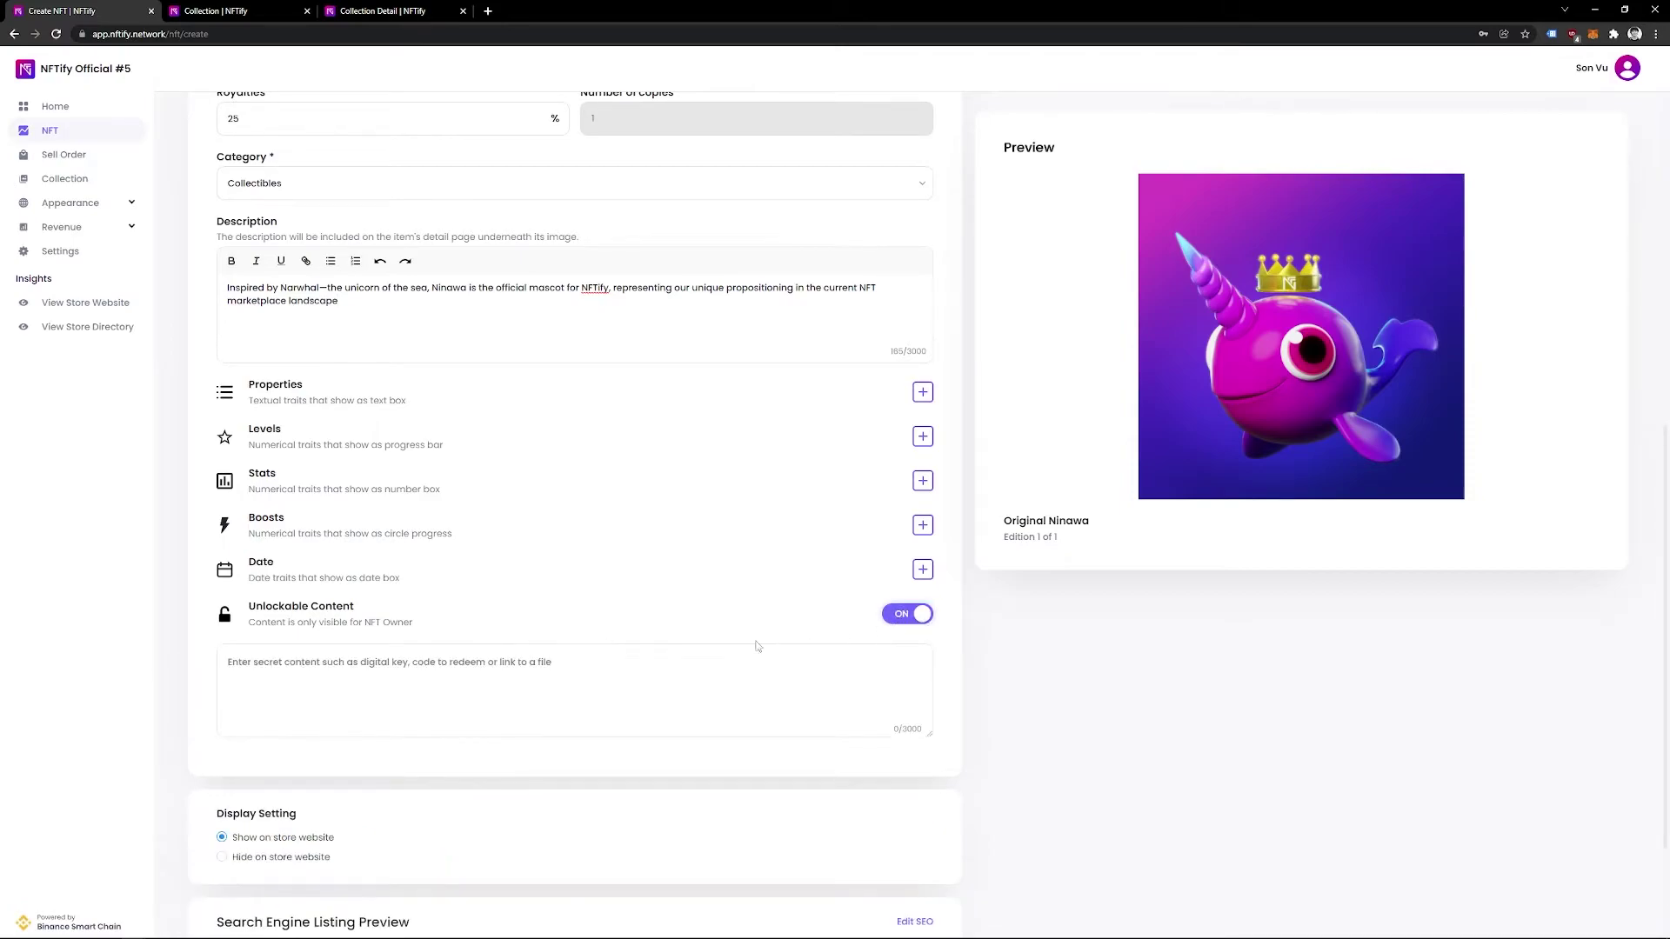
{"action": "left_click", "coordinate": [401, 693]}
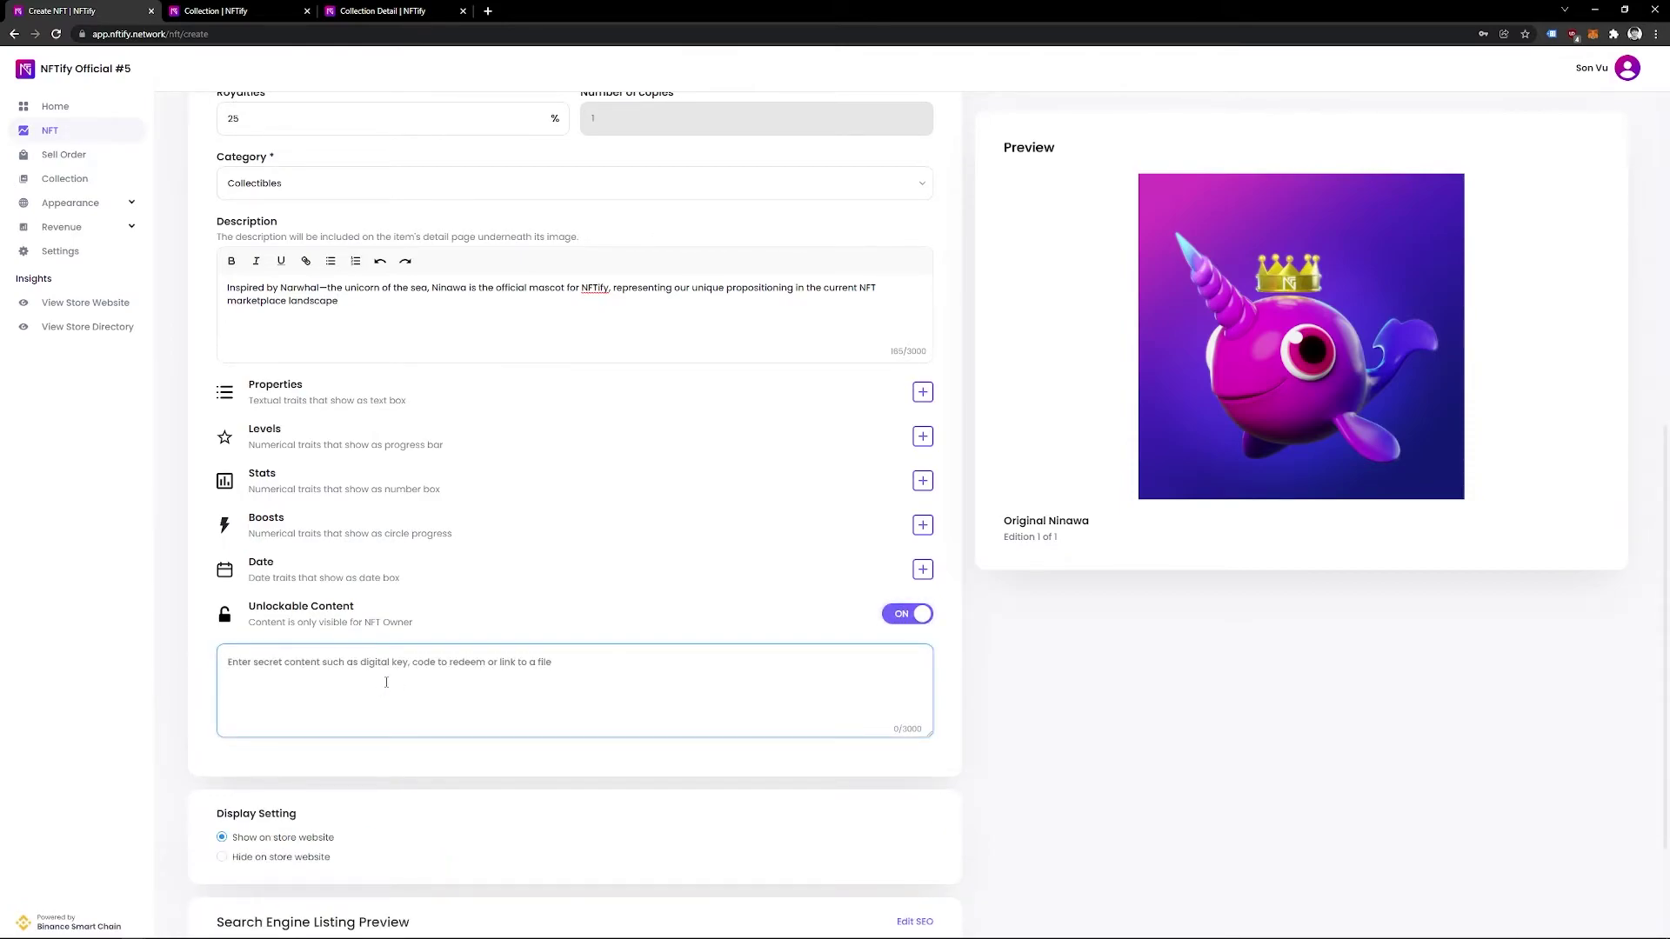
{"action": "type", "text": "O"}
{"action": "type", "text": "ne month free of your existing subscription plan"}
{"action": "left_click", "coordinate": [697, 521]}
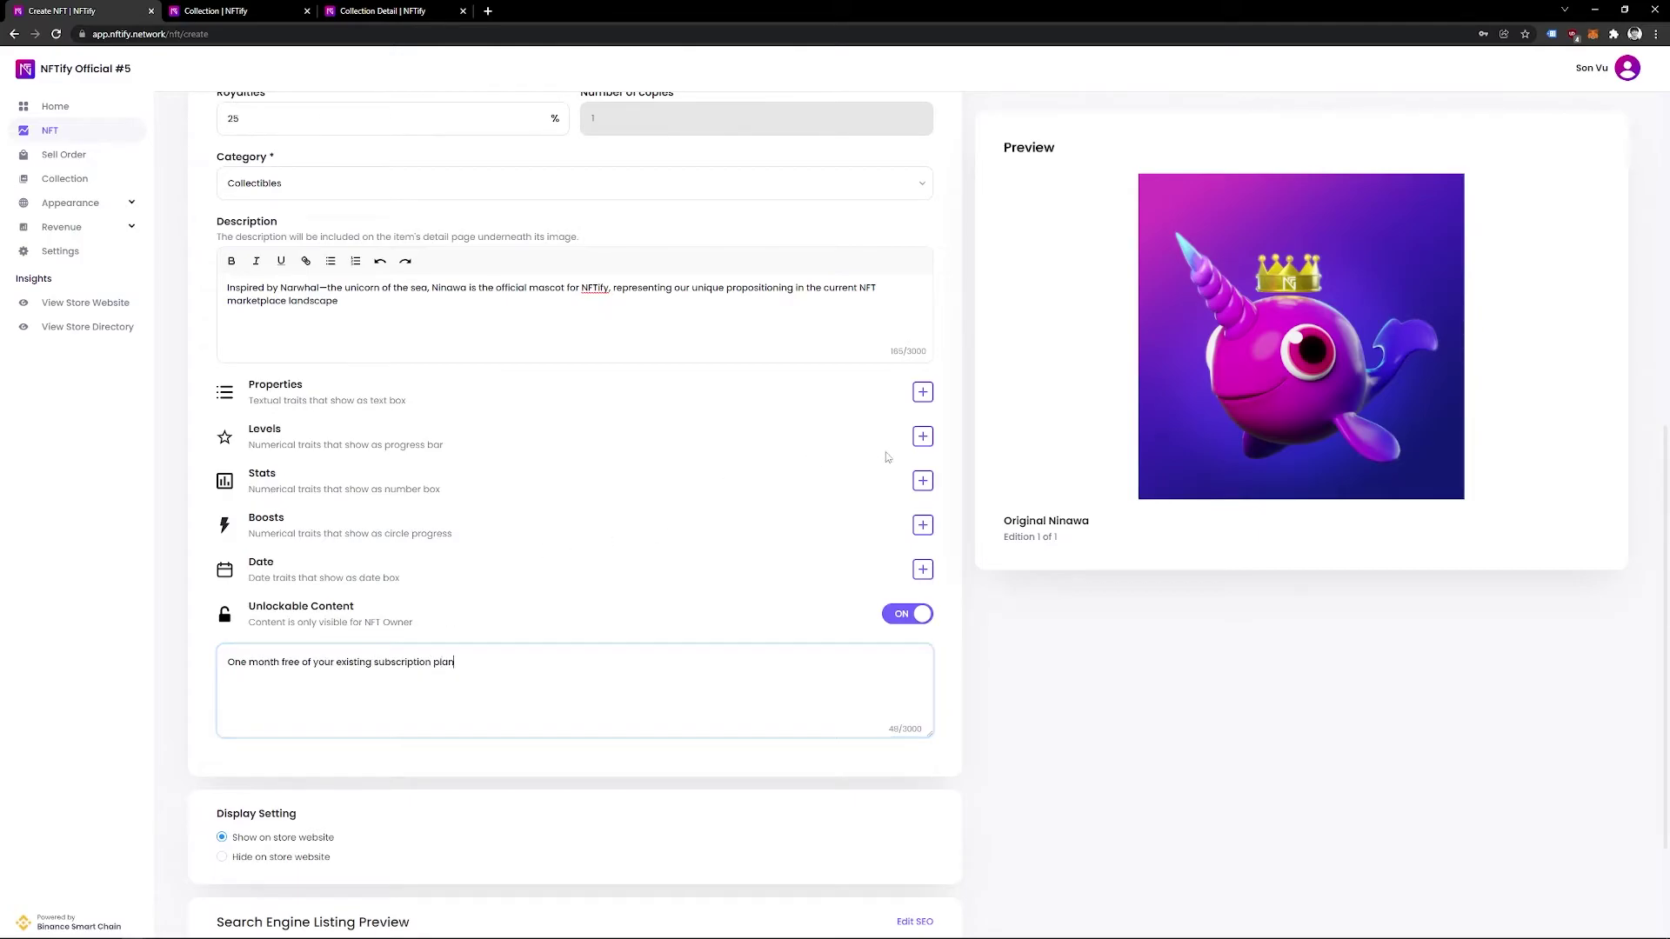
Step: Add a Cuteness stat of 1,000 out of 1,000
{"action": "left_click", "coordinate": [923, 481]}
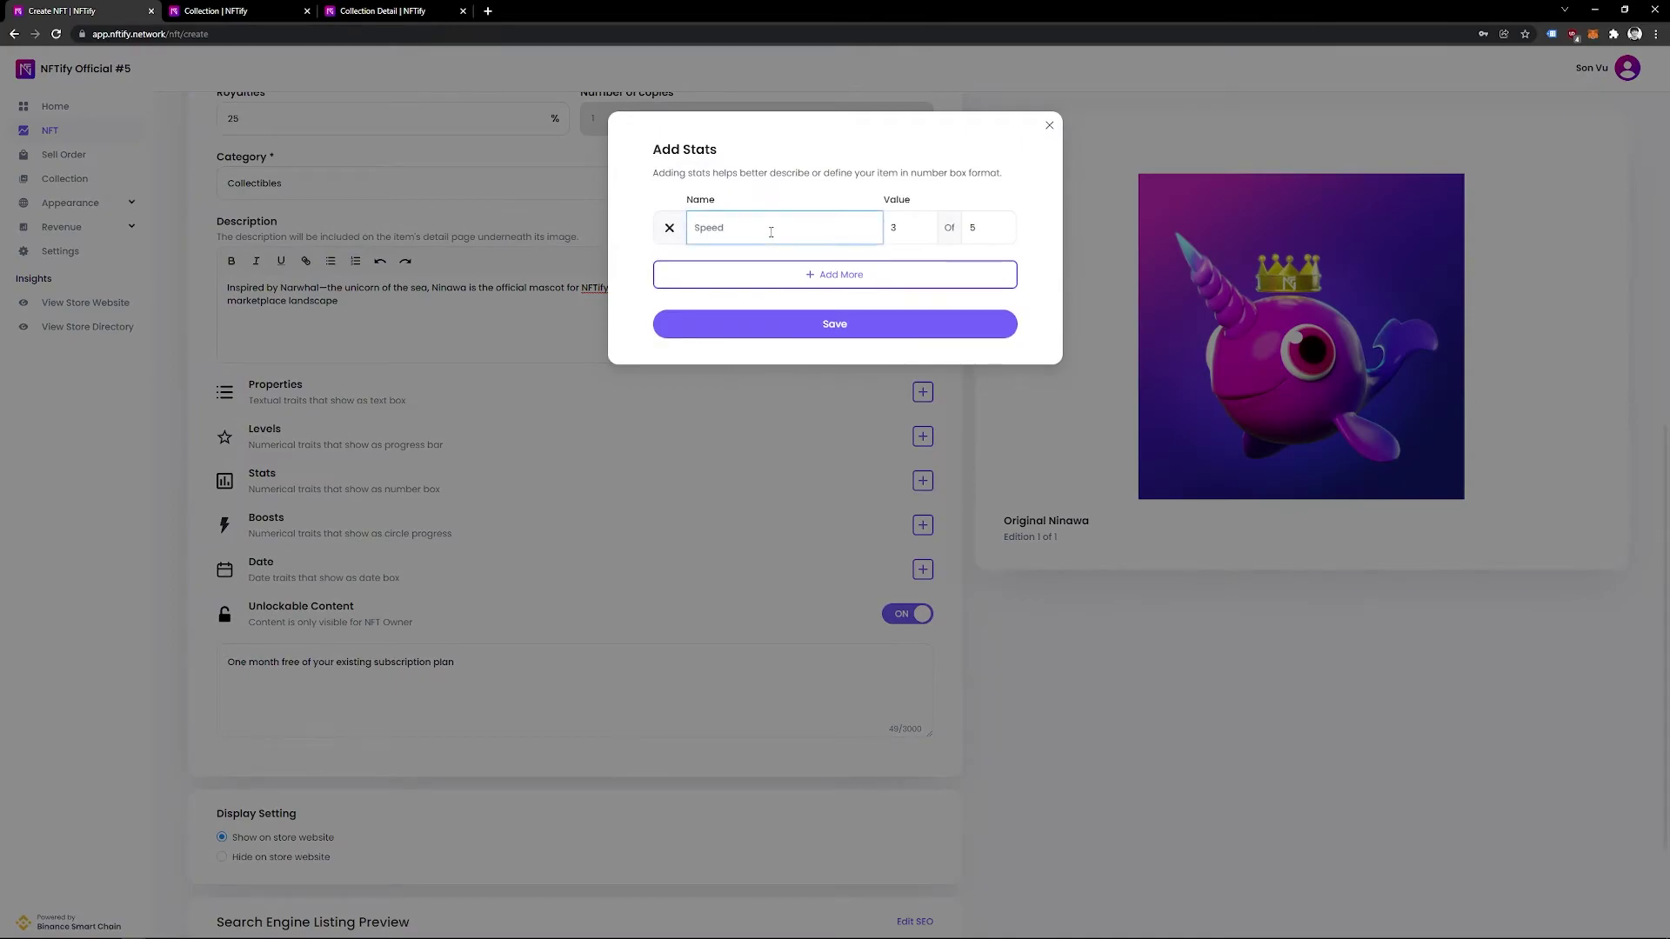
{"action": "type", "text": "Cuteness"}
{"action": "double_click", "coordinate": [976, 226]}
{"action": "type", "text": "00"}
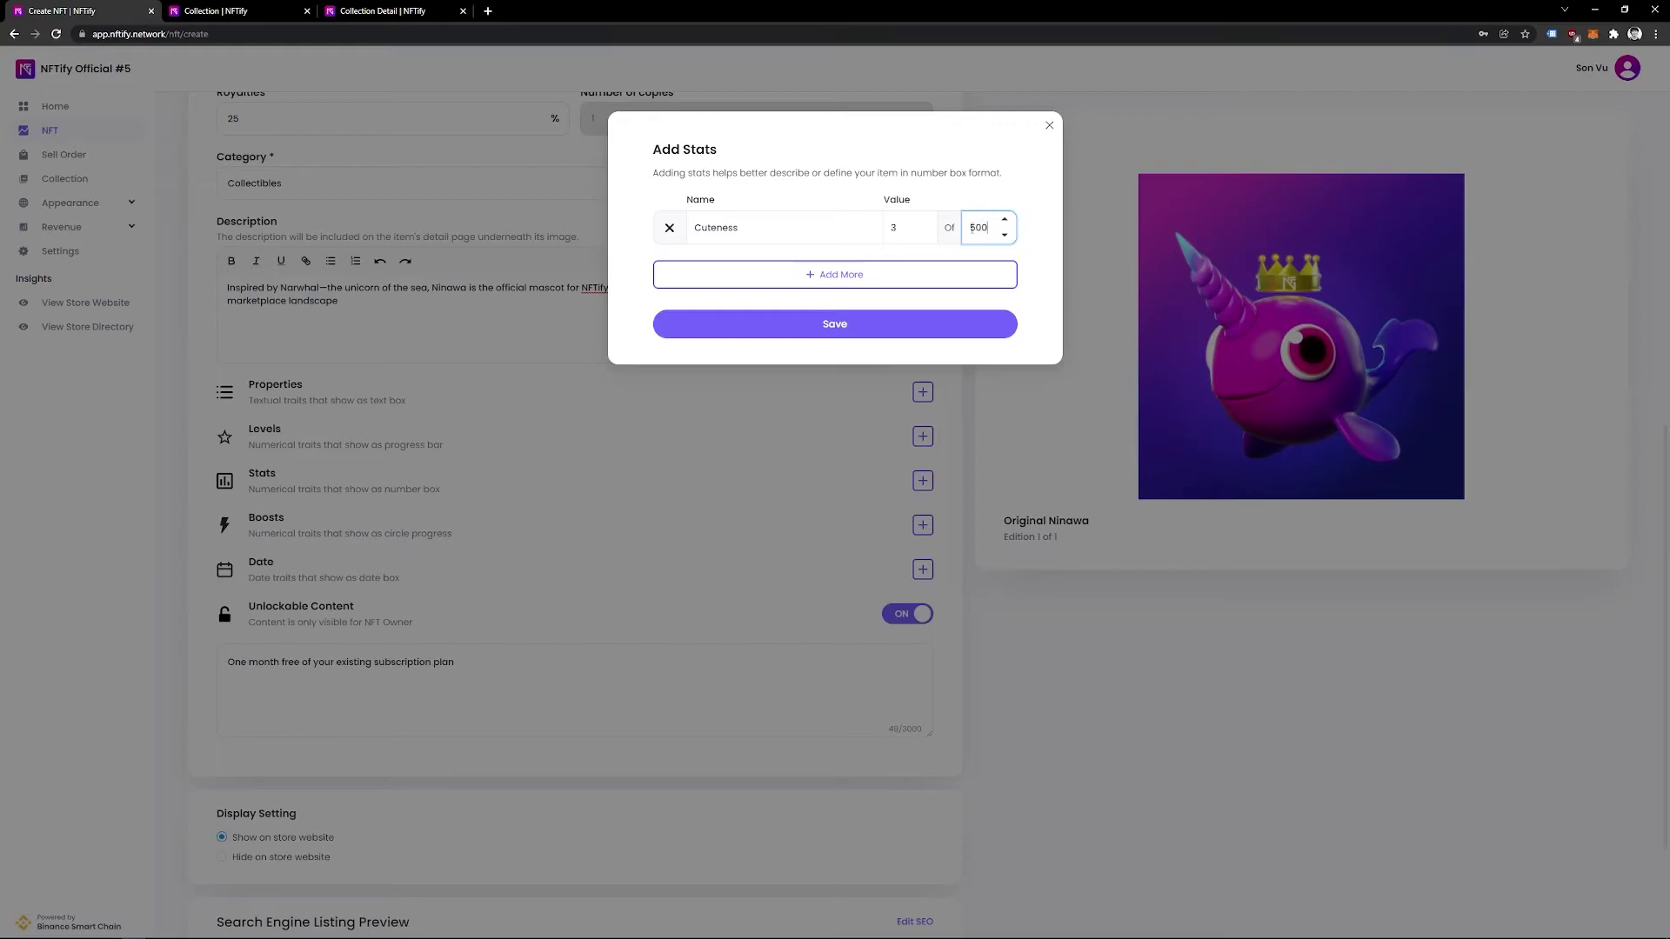
{"action": "type", "text": "0"}
{"action": "type", "text": "1"}
{"action": "left_click", "coordinate": [924, 229]}
{"action": "type", "text": "000"}
{"action": "left_click", "coordinate": [843, 322]}
{"action": "scroll", "coordinate": [668, 440], "scroll_direction": "down", "scroll_amount": 3}
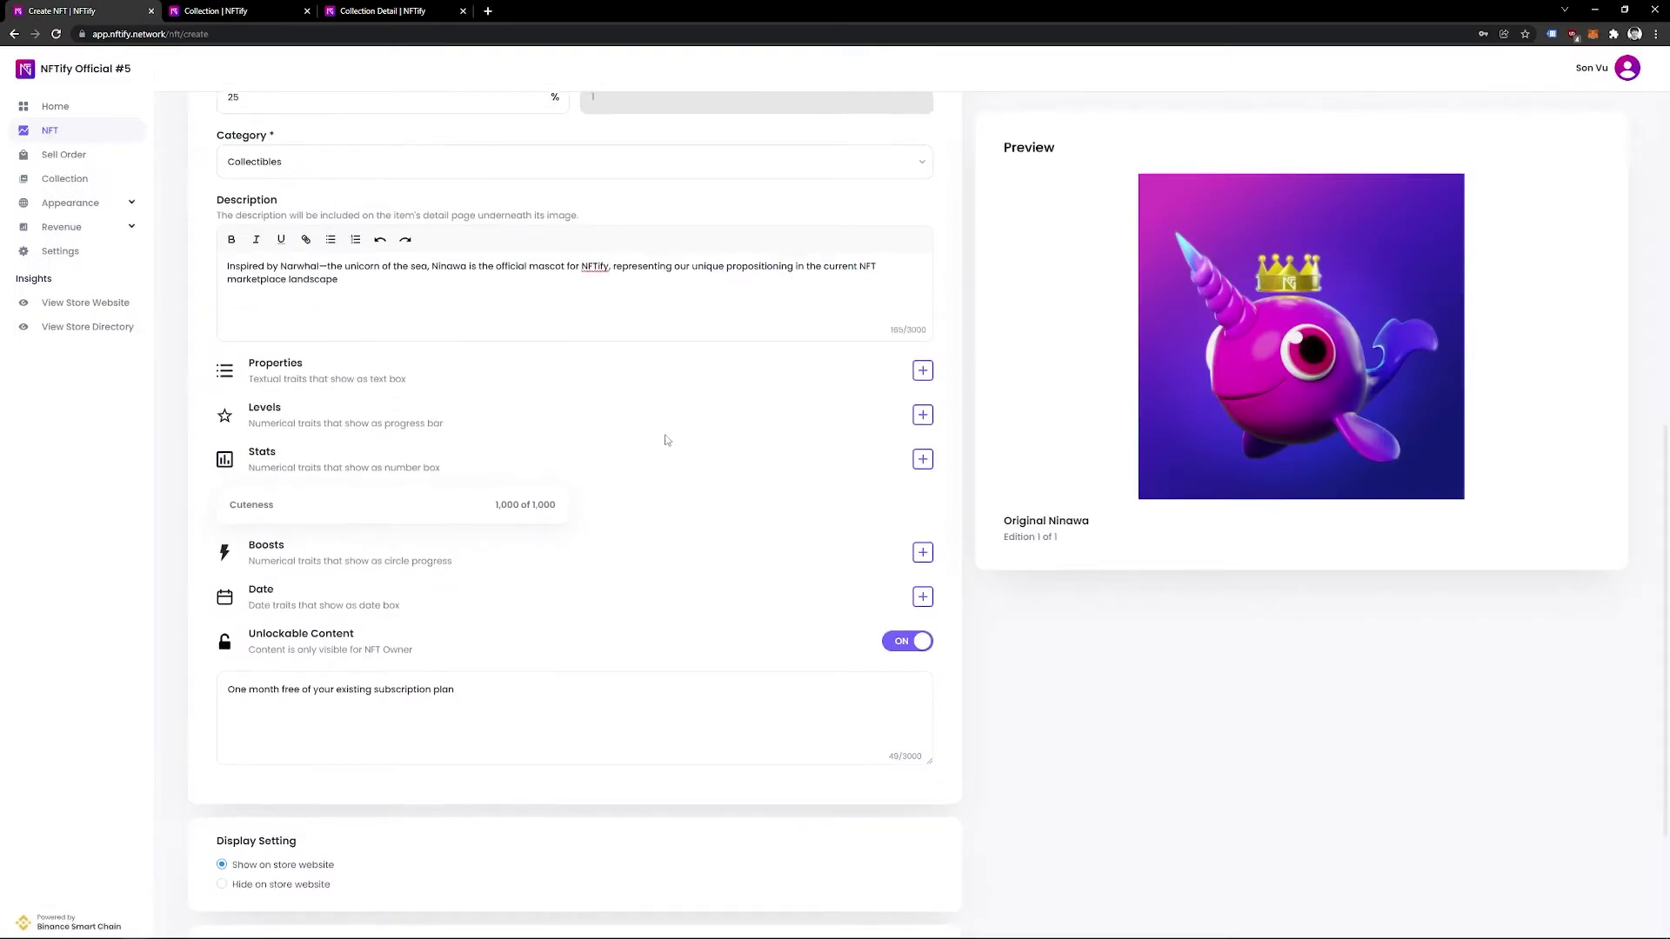
{"action": "left_click", "coordinate": [915, 753]}
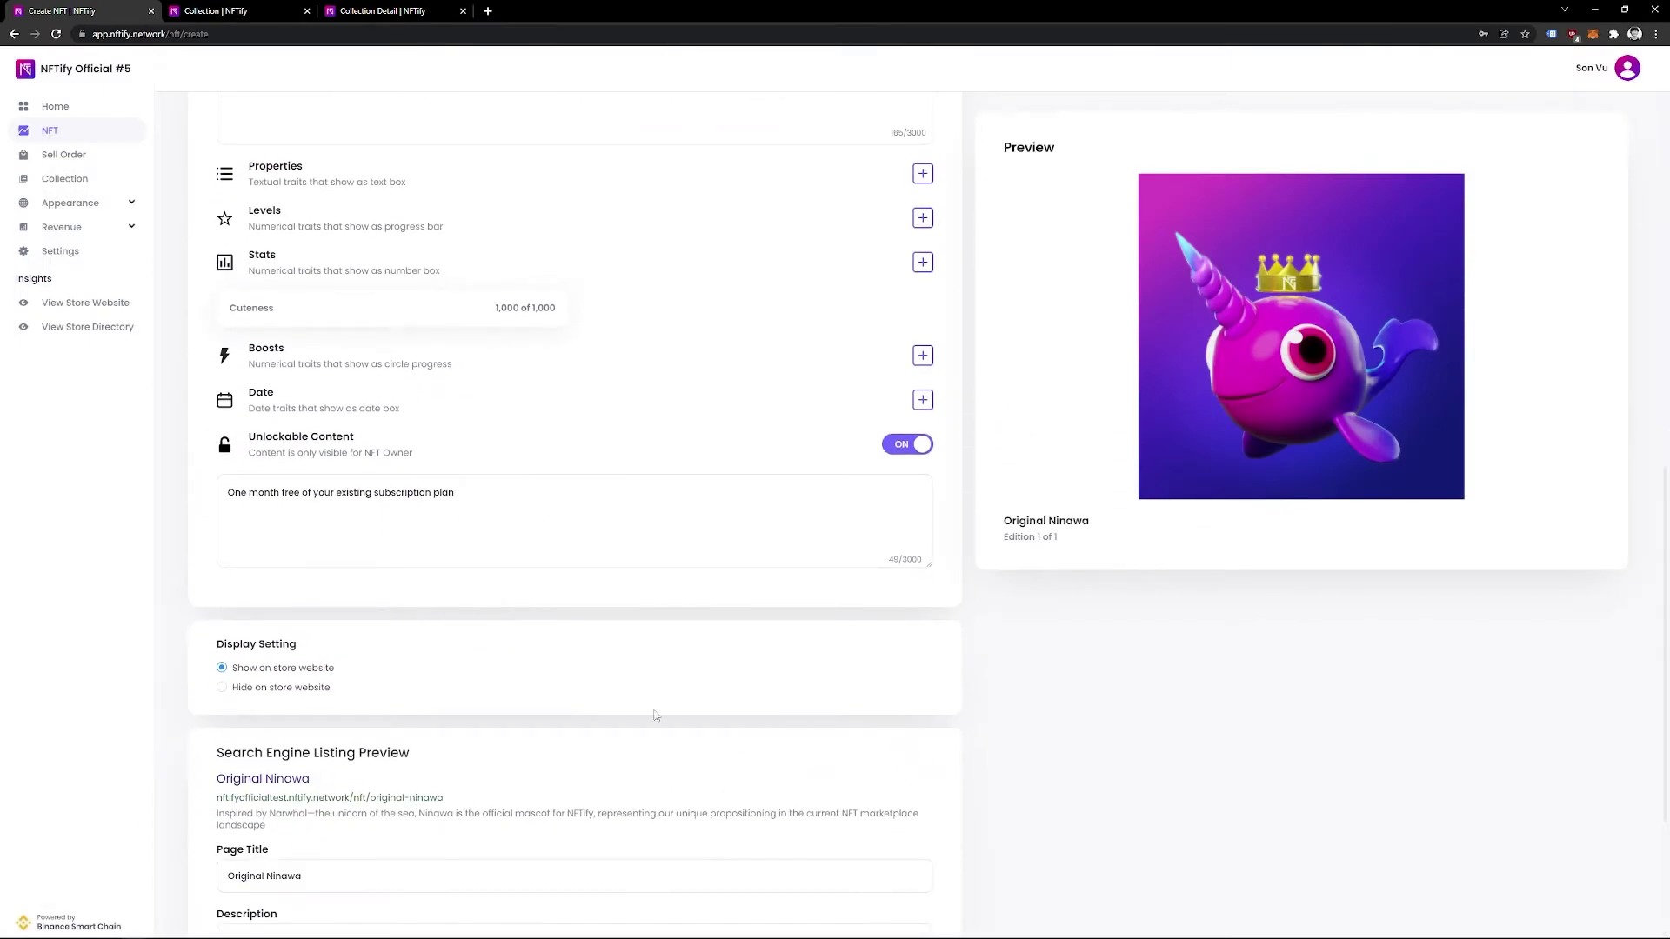
{"action": "scroll", "coordinate": [521, 748], "scroll_direction": "down", "scroll_amount": 2}
{"action": "scroll", "coordinate": [438, 744], "scroll_direction": "down", "scroll_amount": 1}
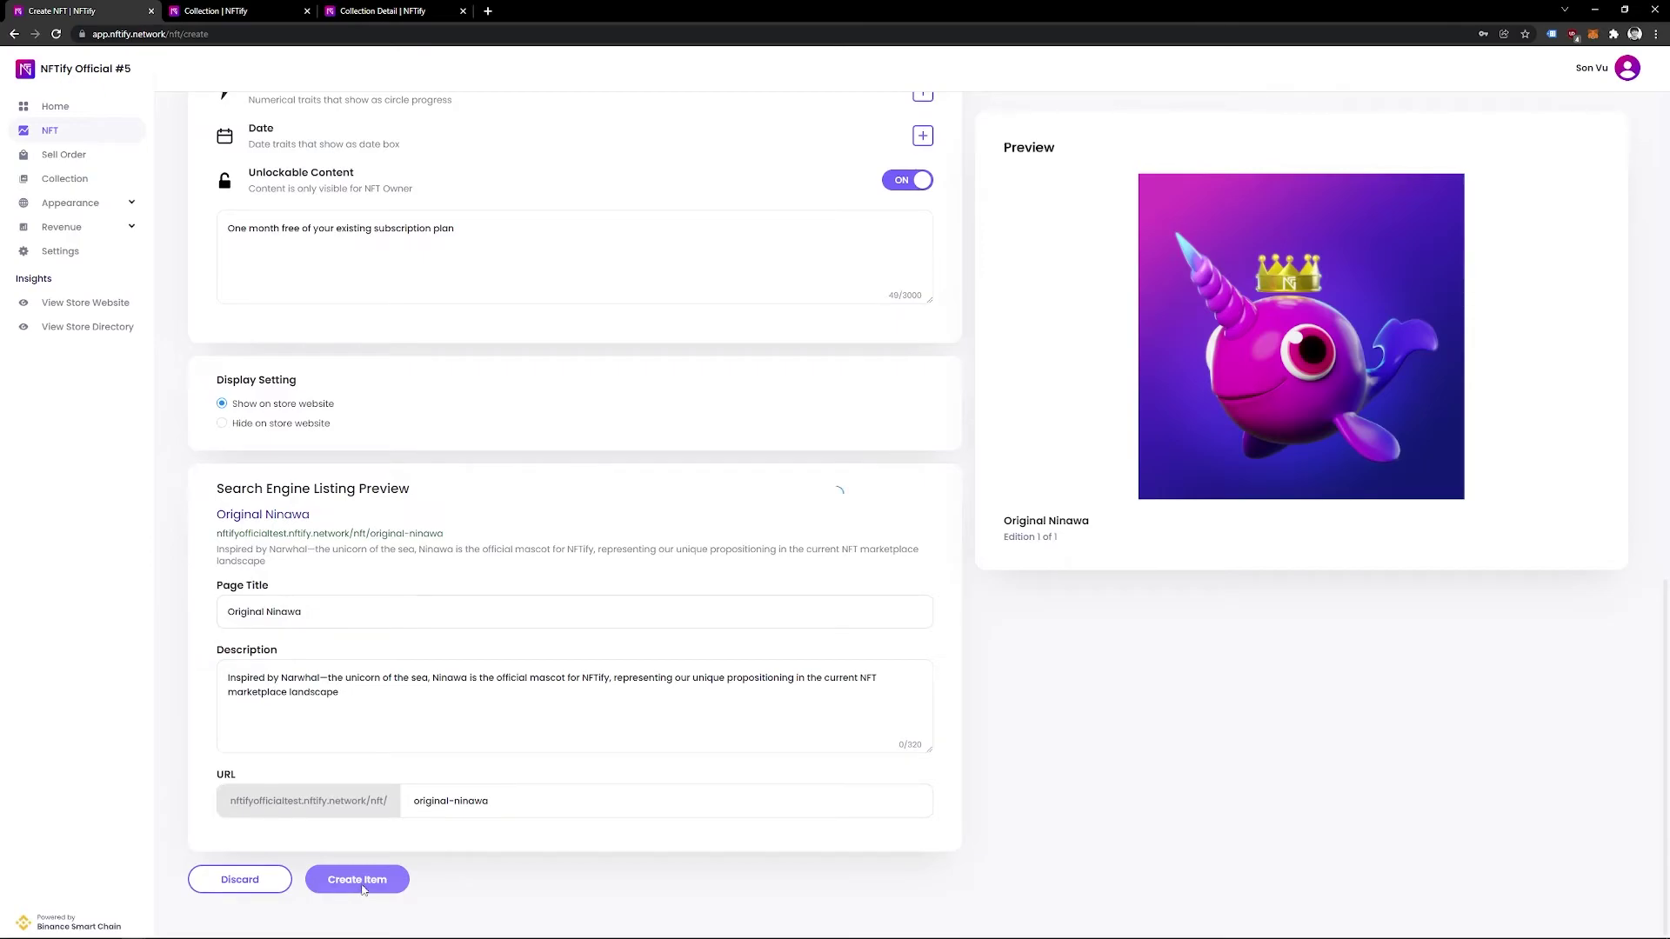
Step: Create Original Ninawa and put it on instant sale at 10,000 N1
{"action": "left_click", "coordinate": [364, 889]}
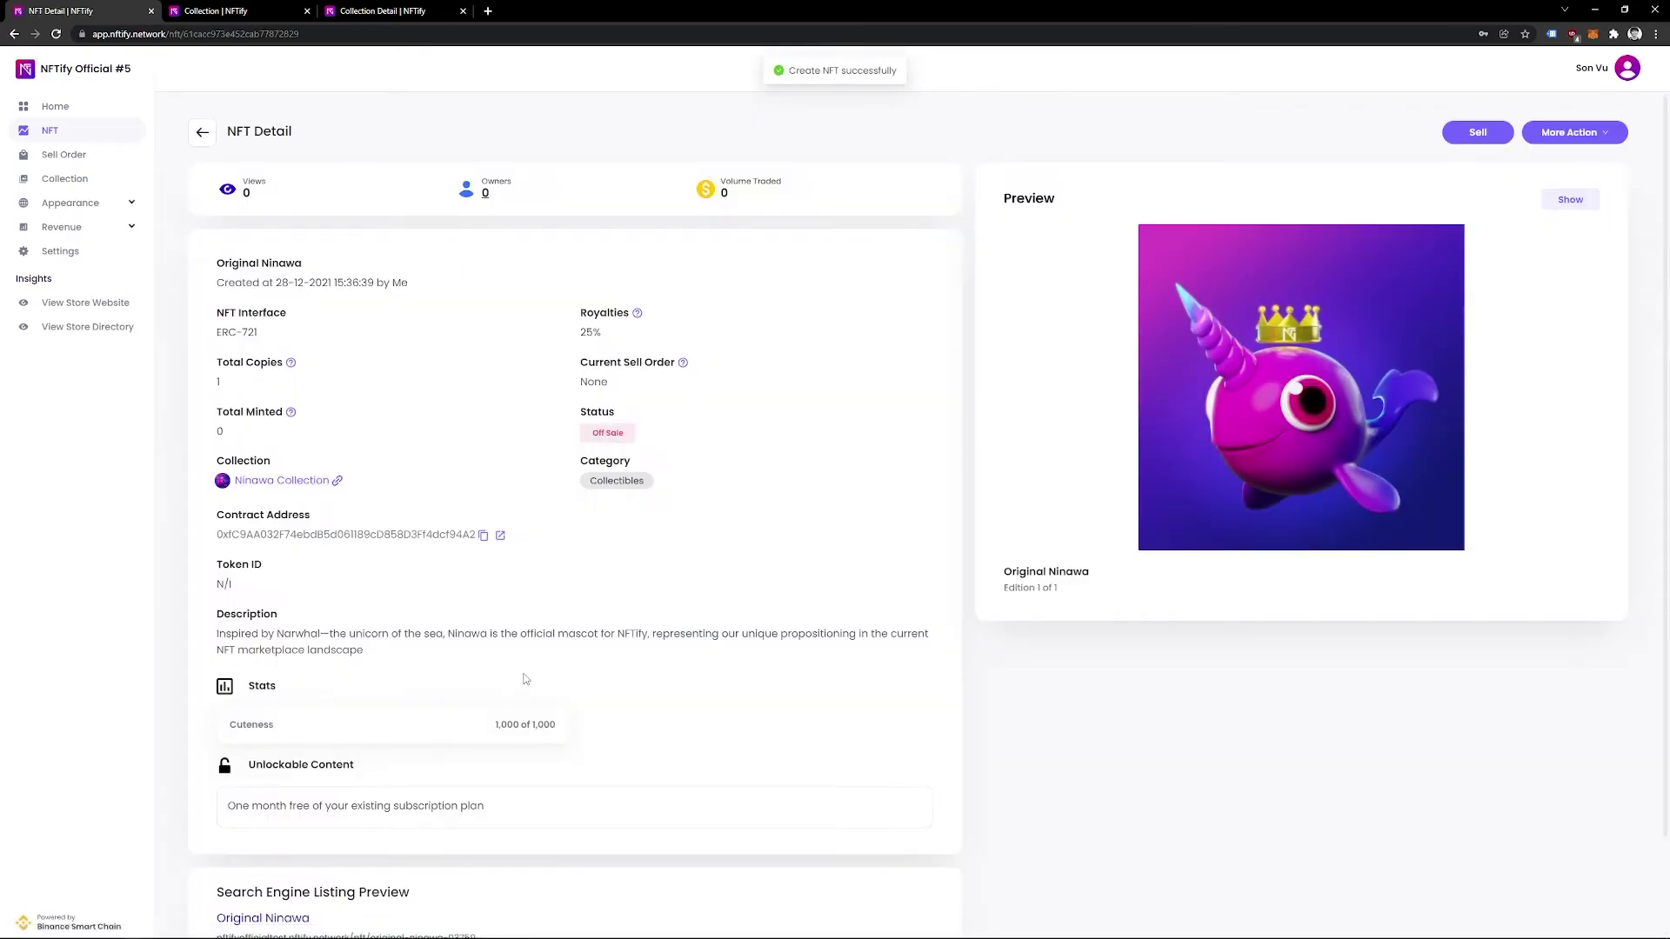
{"action": "left_click", "coordinate": [88, 139]}
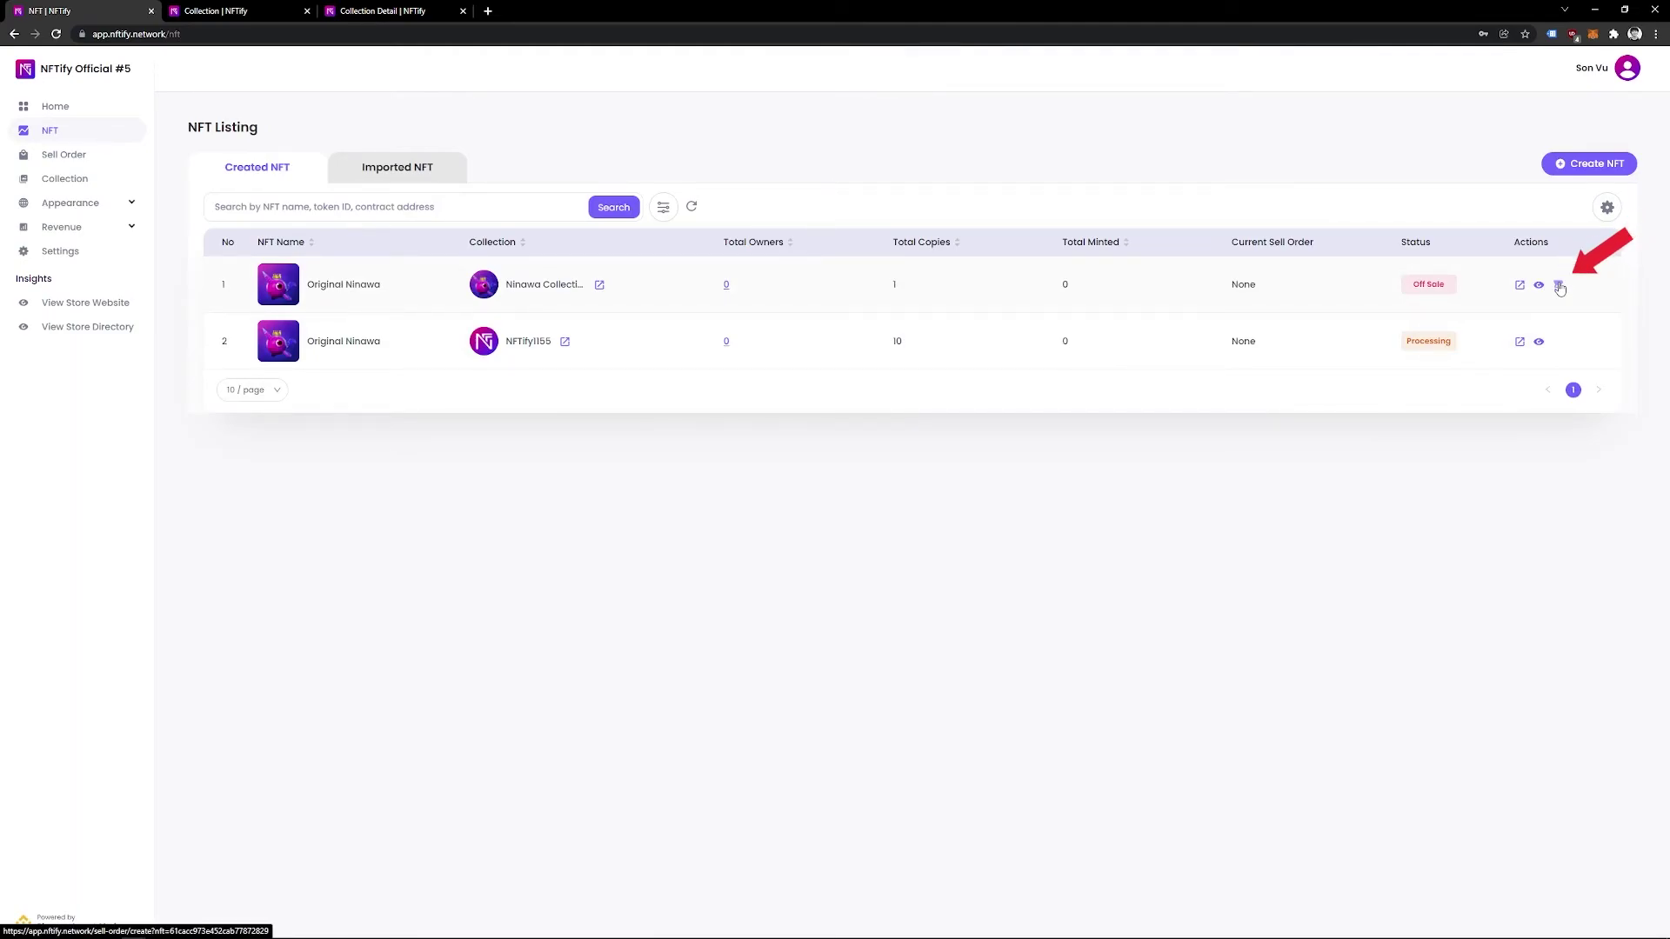
{"action": "left_click", "coordinate": [1559, 288]}
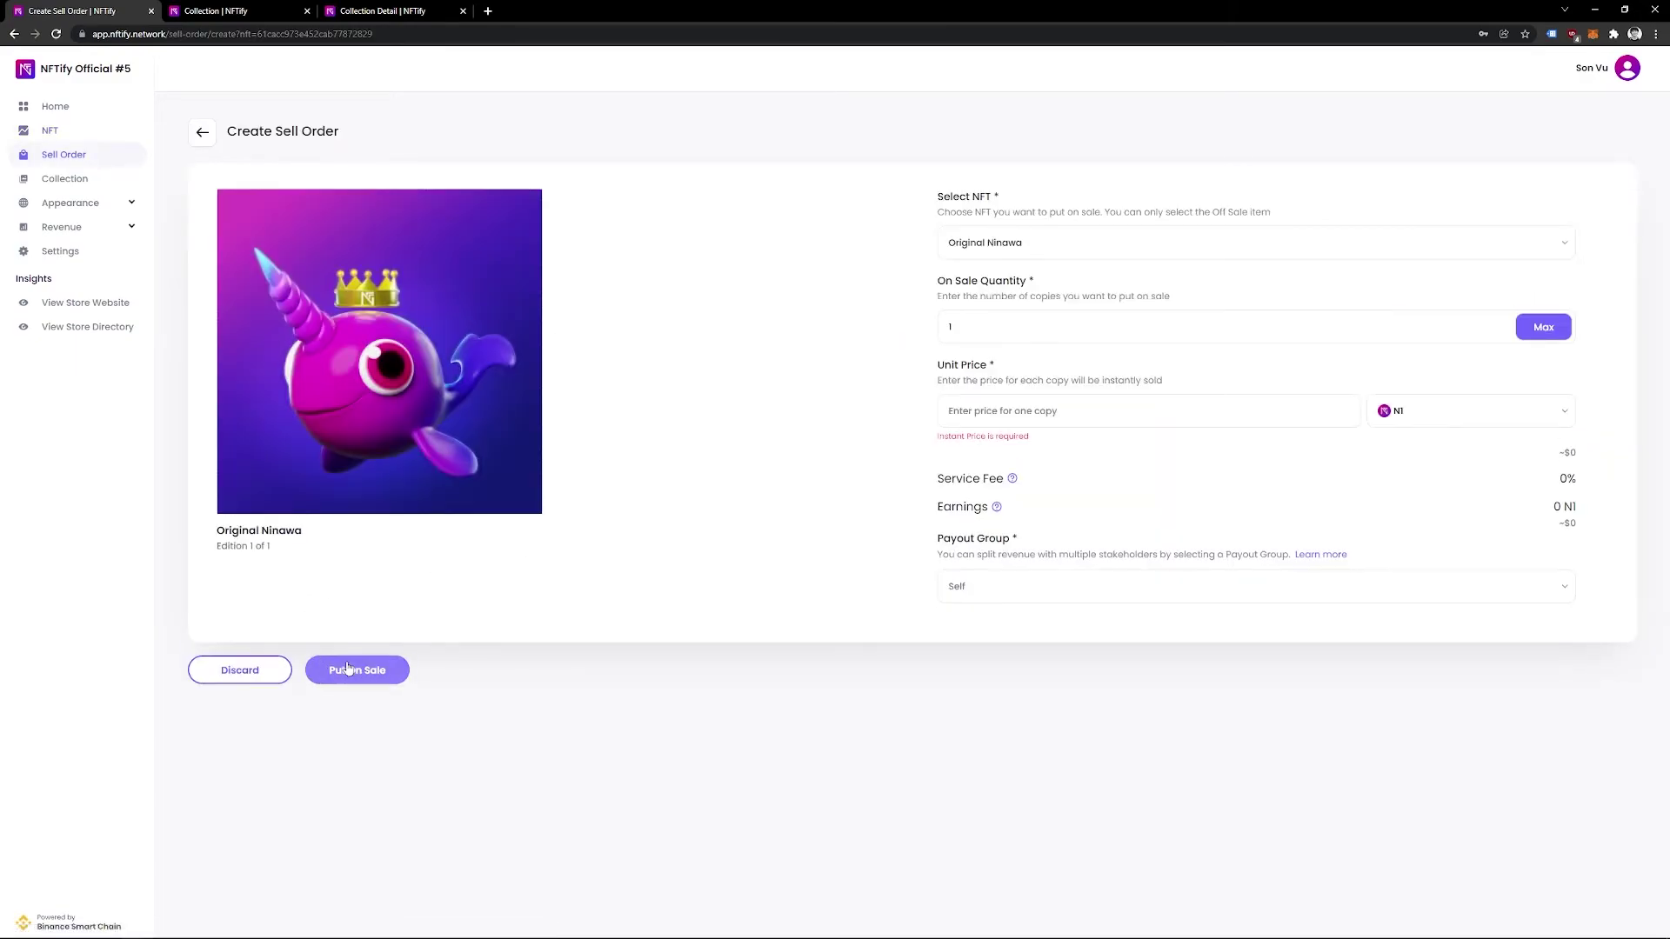
{"action": "left_click", "coordinate": [995, 408]}
{"action": "type", "text": "10,000"}
{"action": "left_click", "coordinate": [957, 470]}
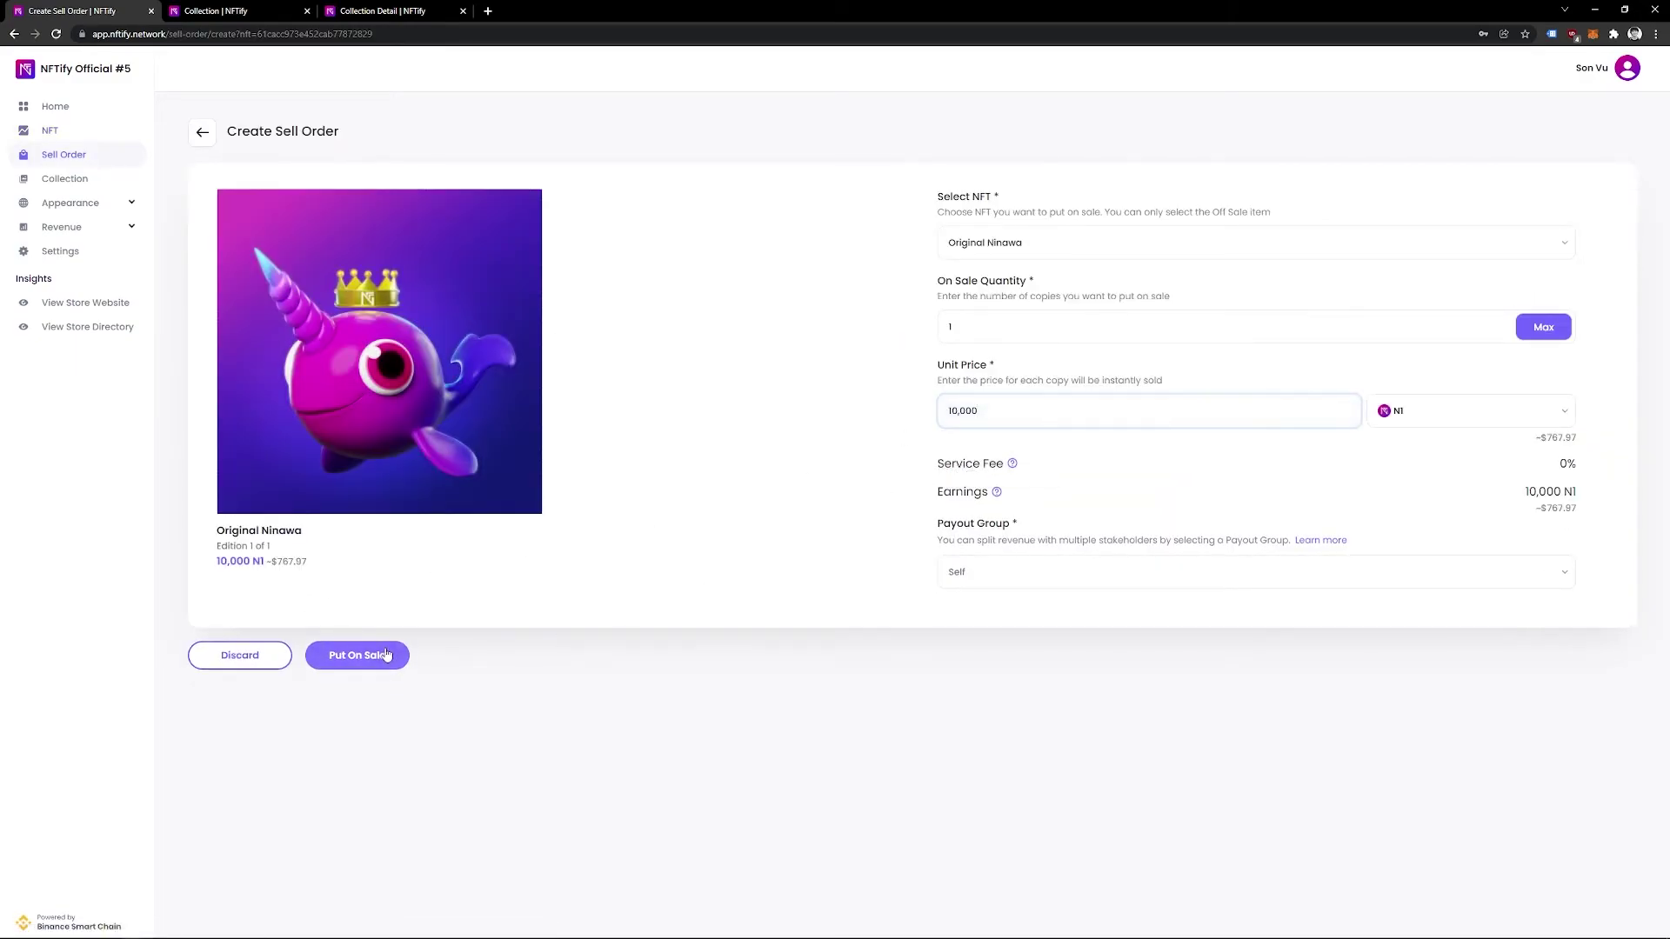
{"action": "left_click", "coordinate": [356, 655]}
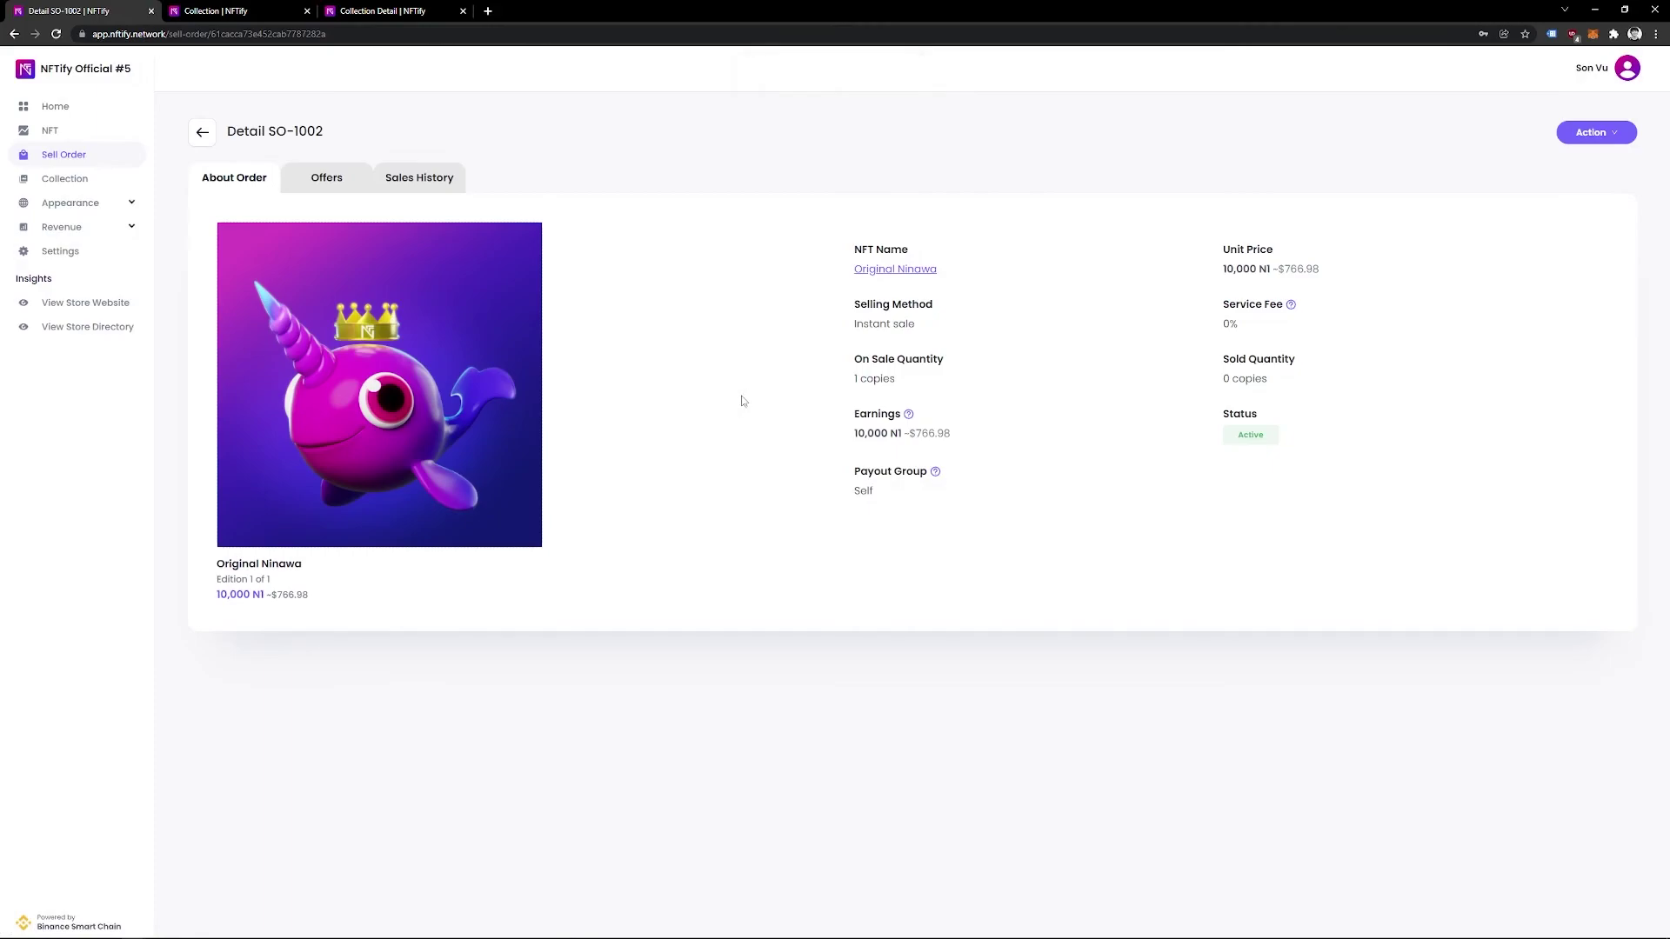
Step: Feature Original Ninawa in the homepage Highlight section
{"action": "left_click", "coordinate": [80, 110]}
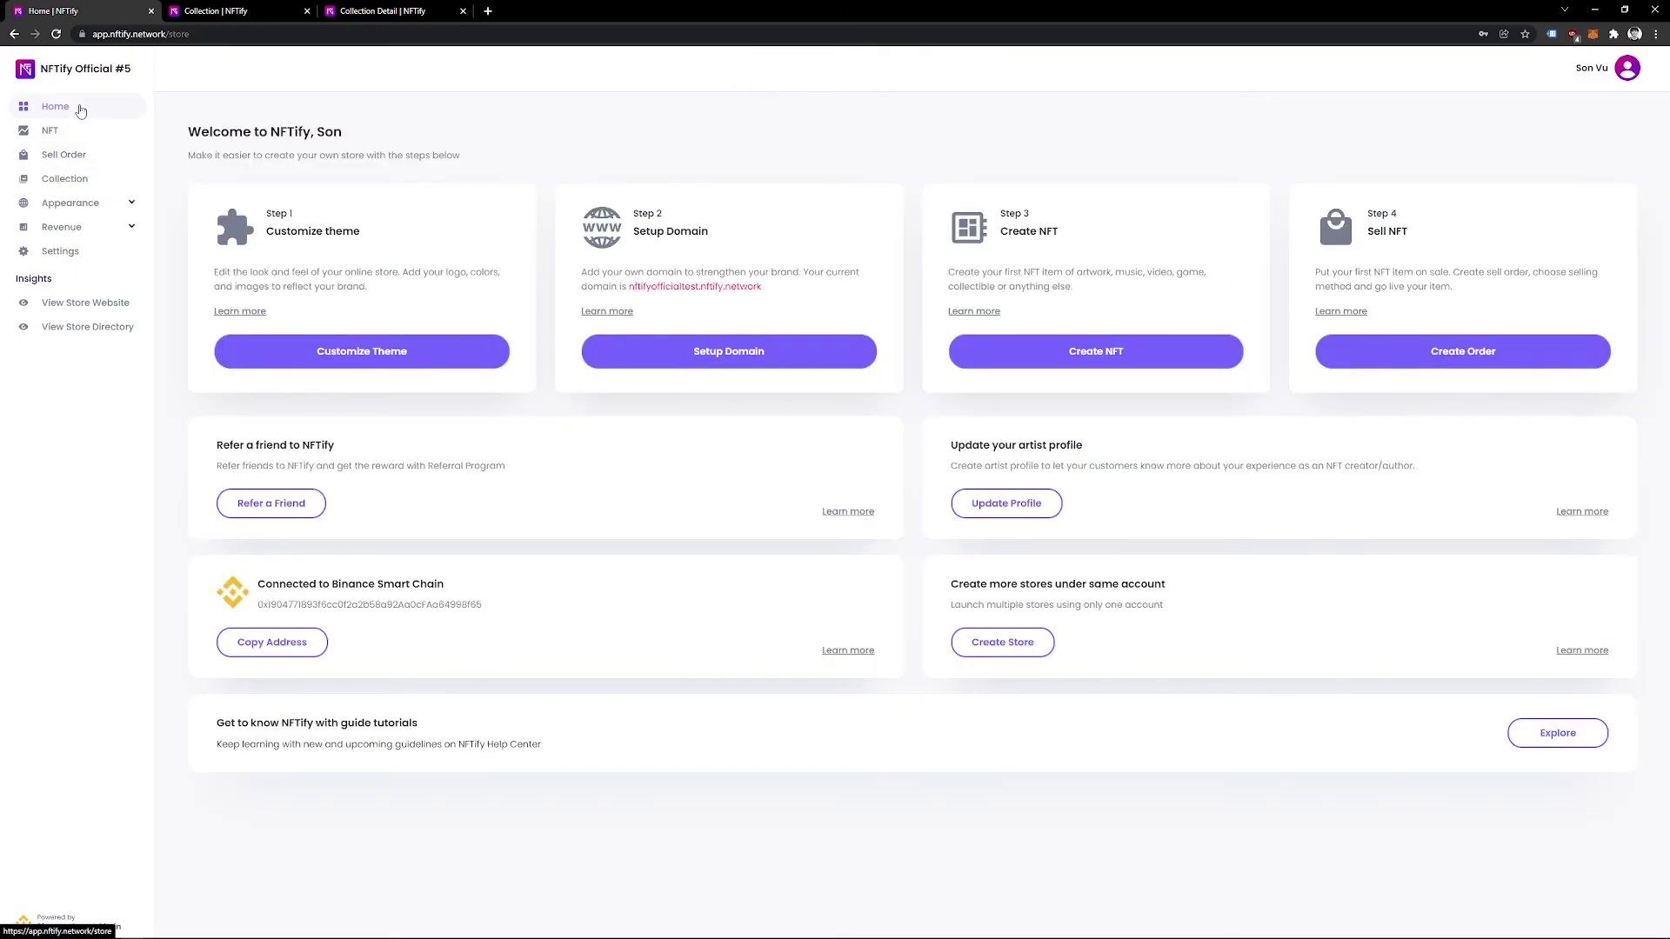
{"action": "left_click", "coordinate": [374, 352]}
{"action": "left_click", "coordinate": [1555, 236]}
{"action": "left_click", "coordinate": [121, 336]}
{"action": "left_click", "coordinate": [122, 342]}
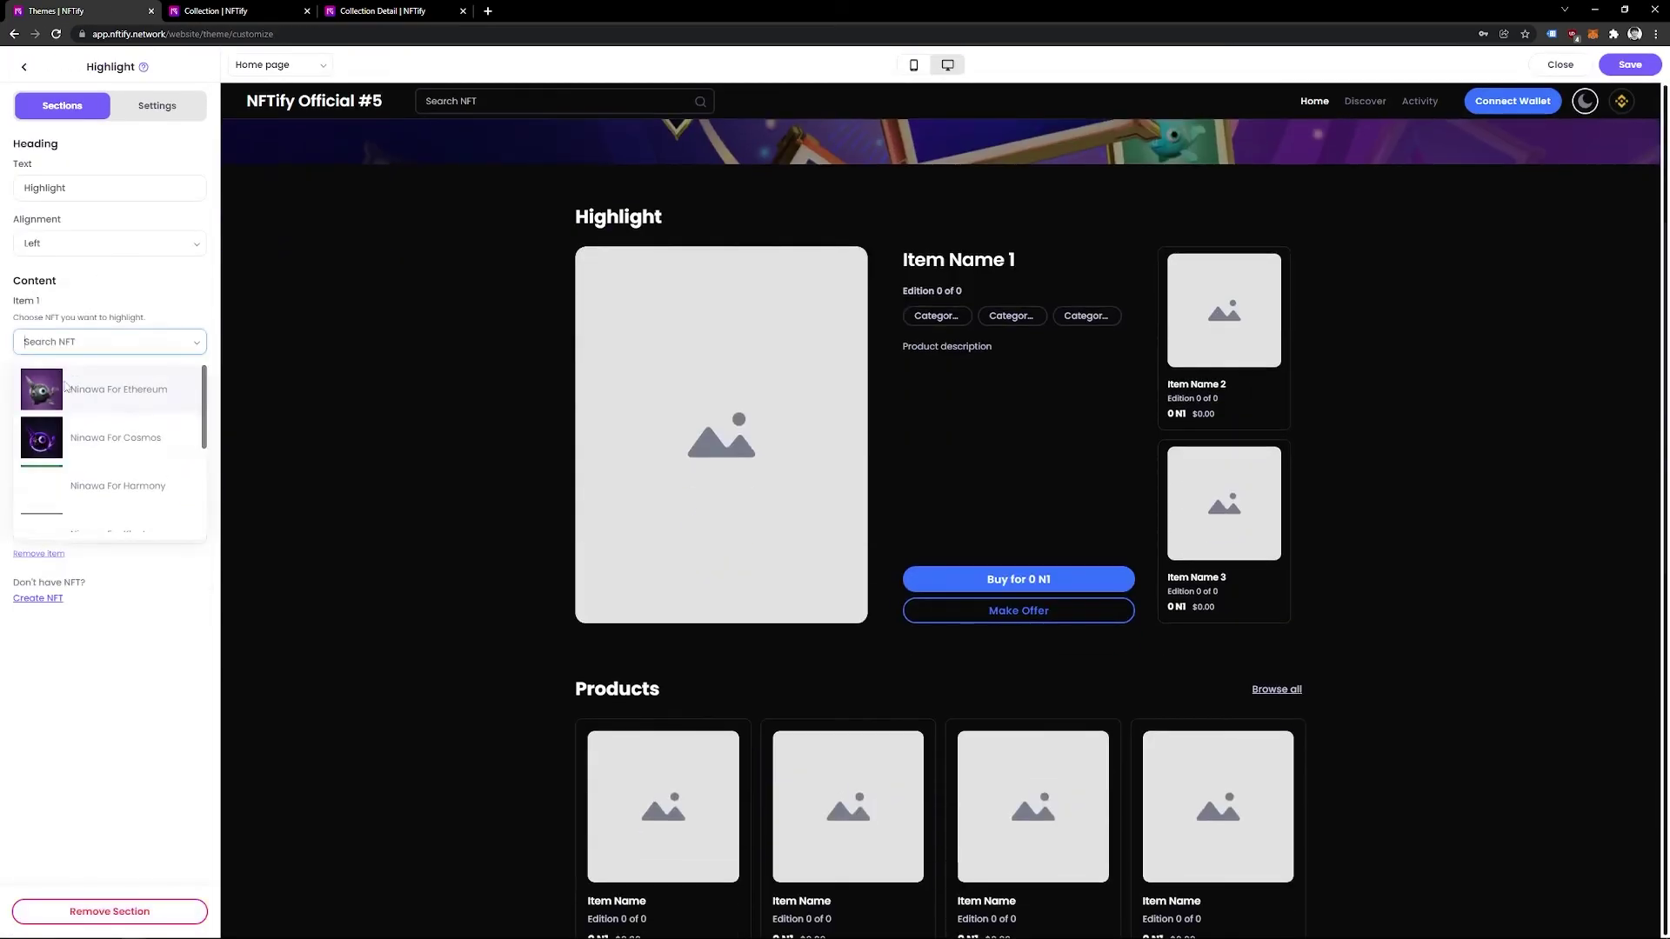
{"action": "left_click", "coordinate": [122, 513]}
{"action": "left_click", "coordinate": [23, 67]}
Step: Sort homepage products Alphabet A–Z, show only Ninawa Collection, and save the theme
{"action": "left_click", "coordinate": [87, 387]}
{"action": "left_click", "coordinate": [109, 341]}
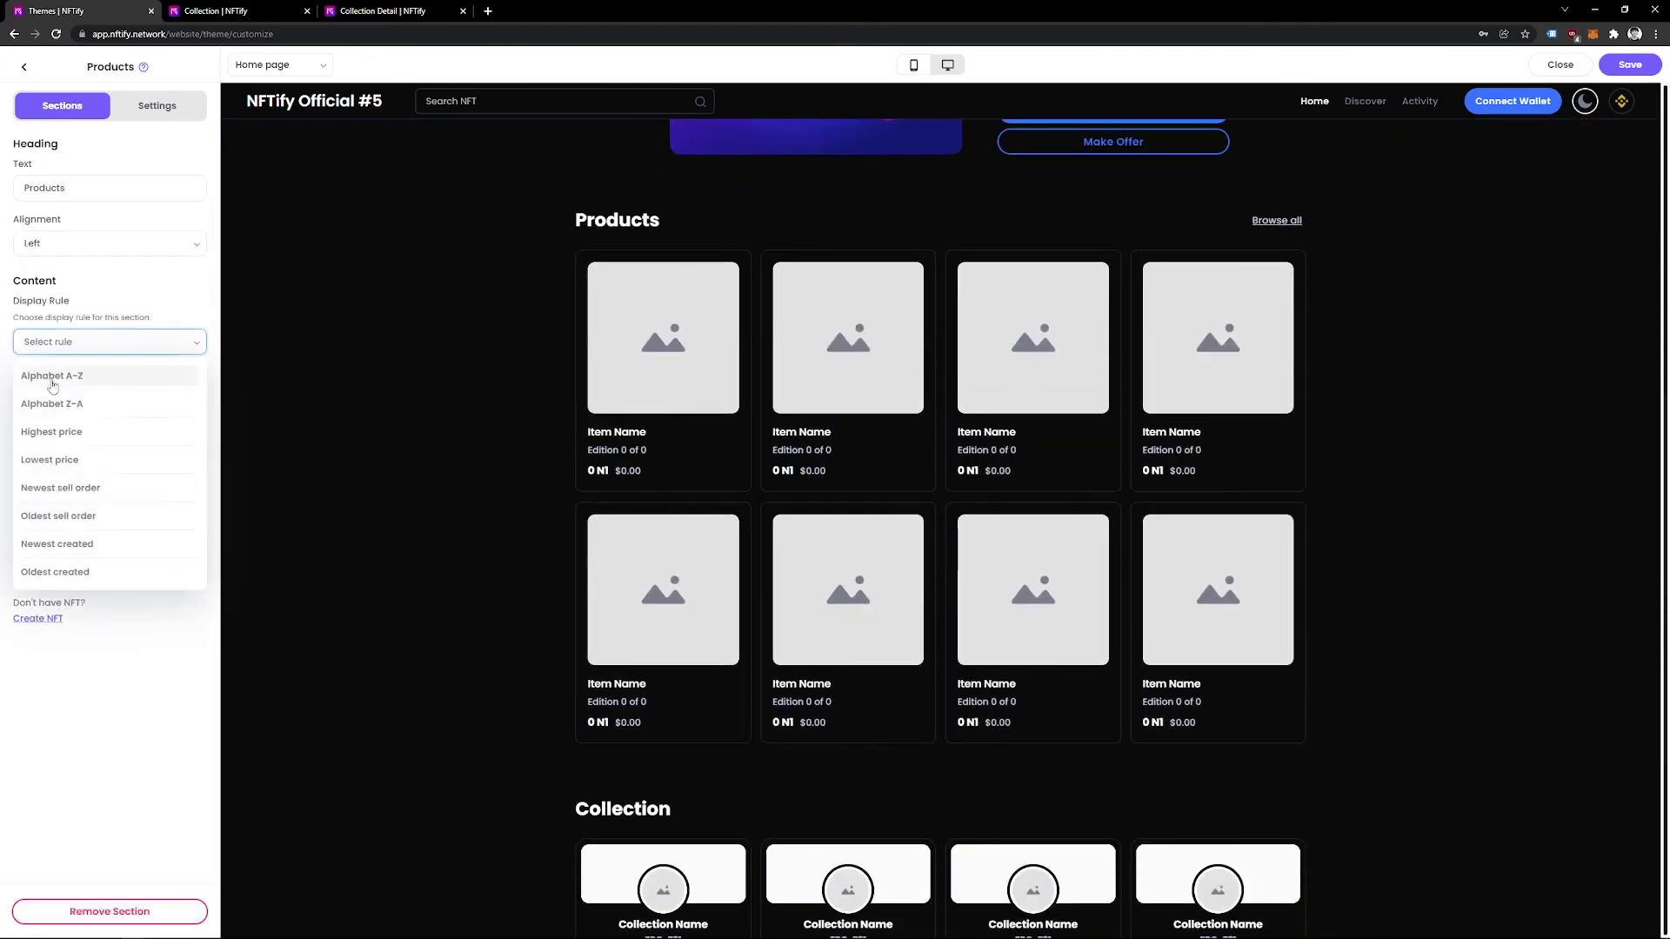
{"action": "left_click", "coordinate": [54, 433]}
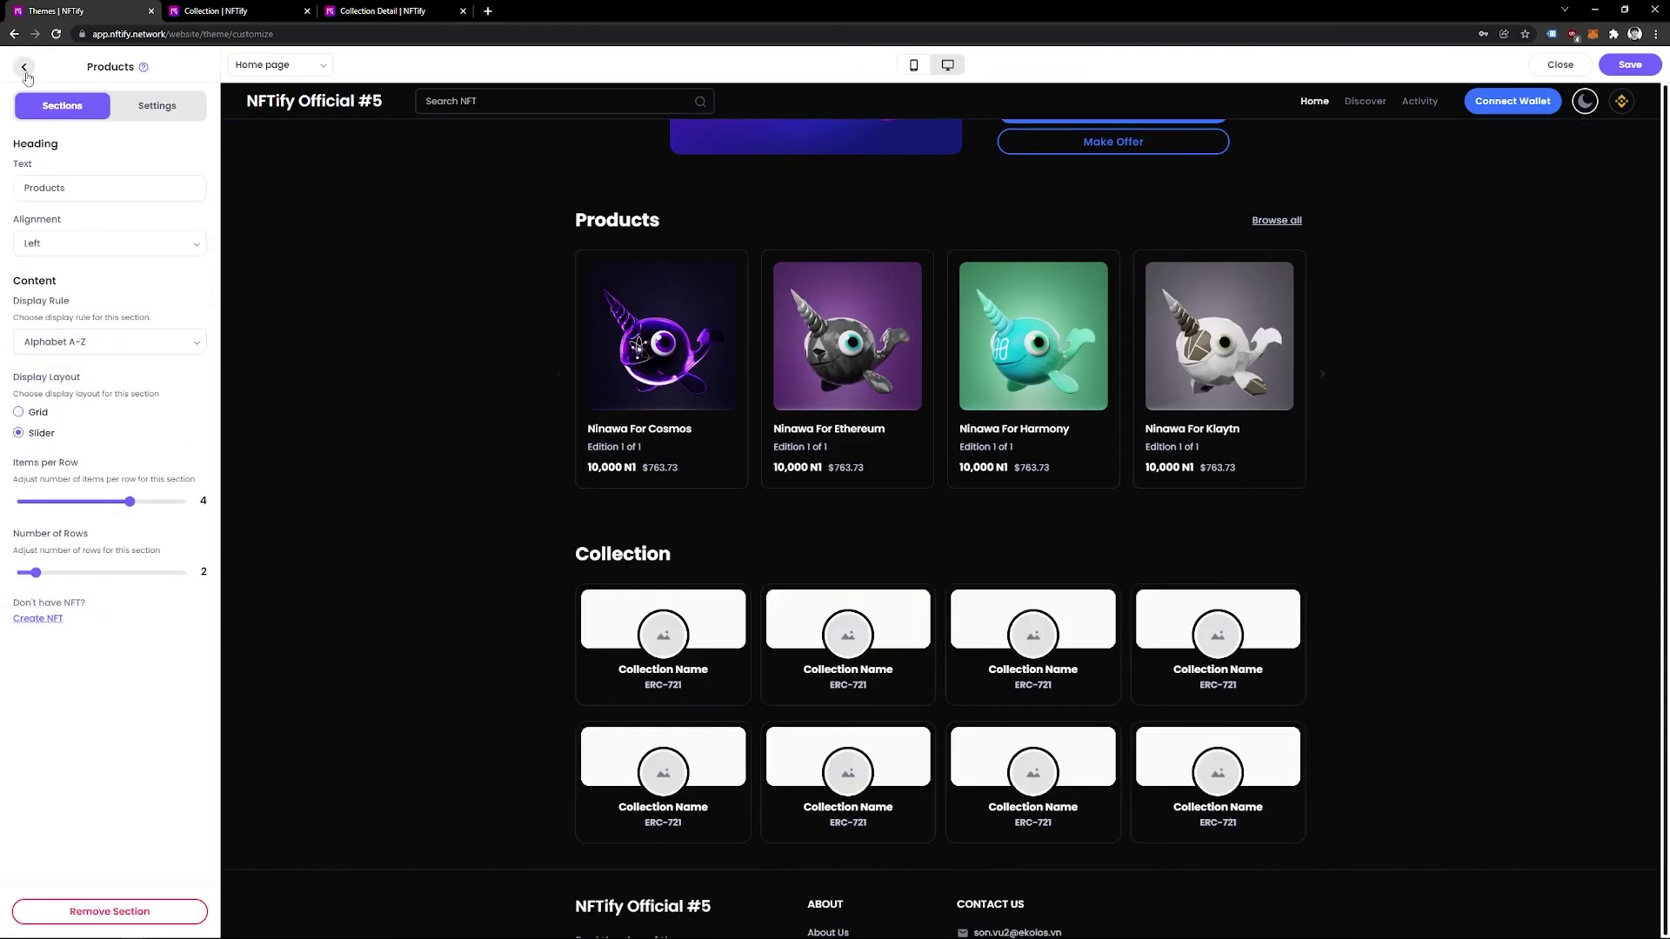
{"action": "left_click", "coordinate": [24, 67]}
{"action": "left_click", "coordinate": [61, 494]}
{"action": "left_click", "coordinate": [38, 451]}
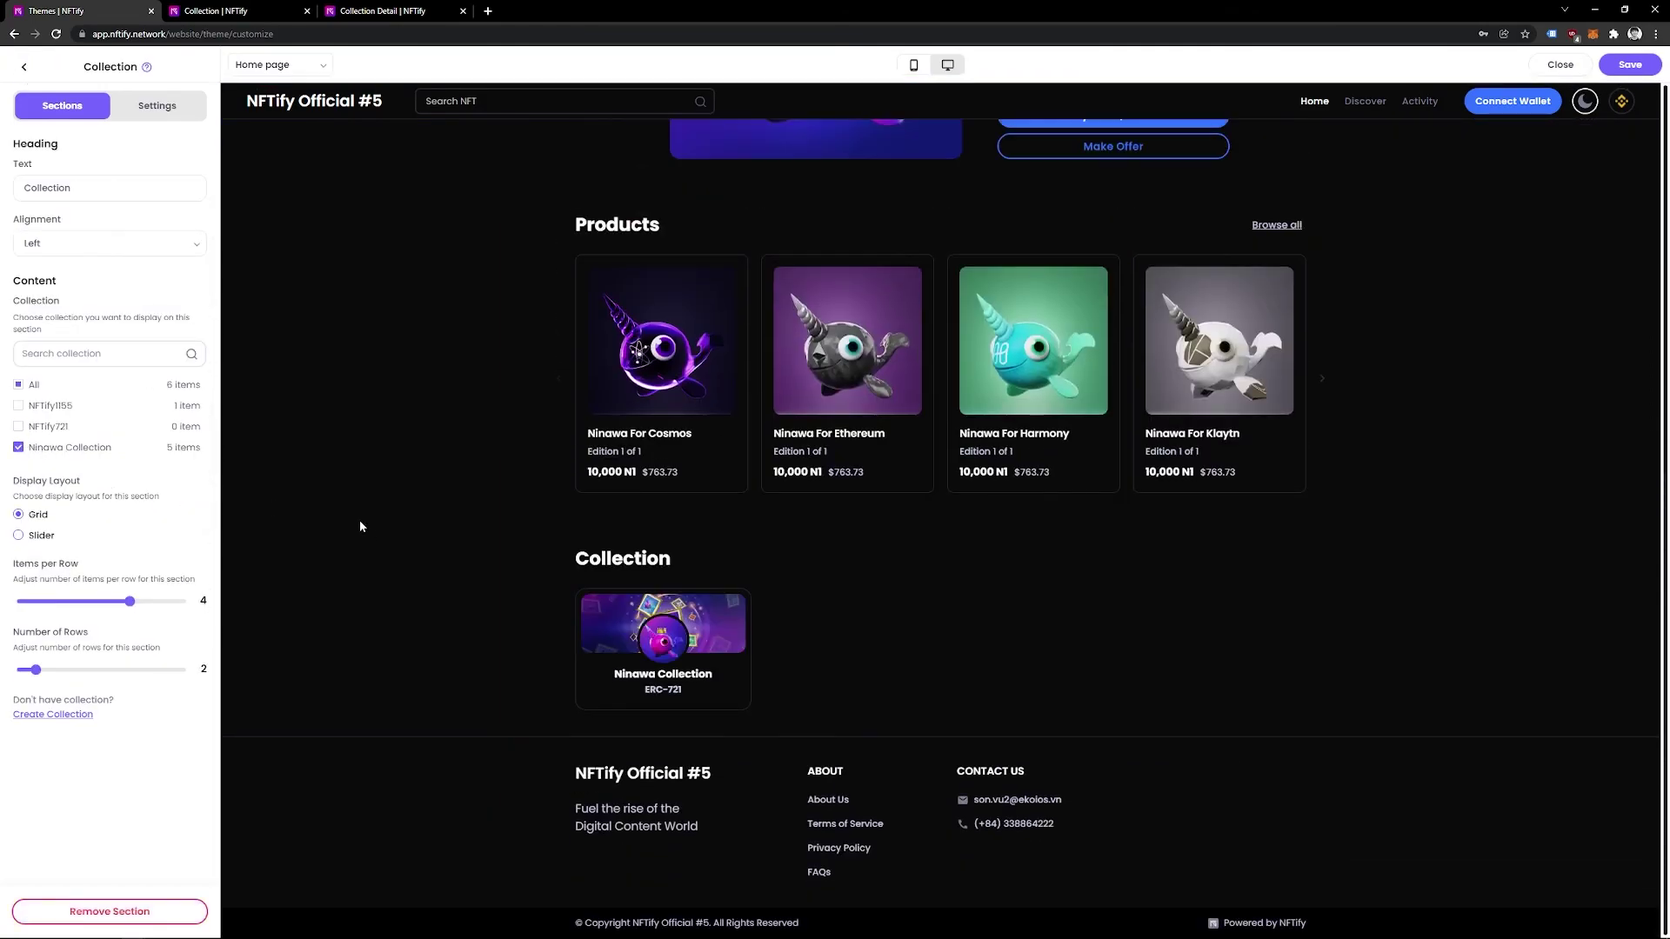
{"action": "left_click", "coordinate": [24, 67]}
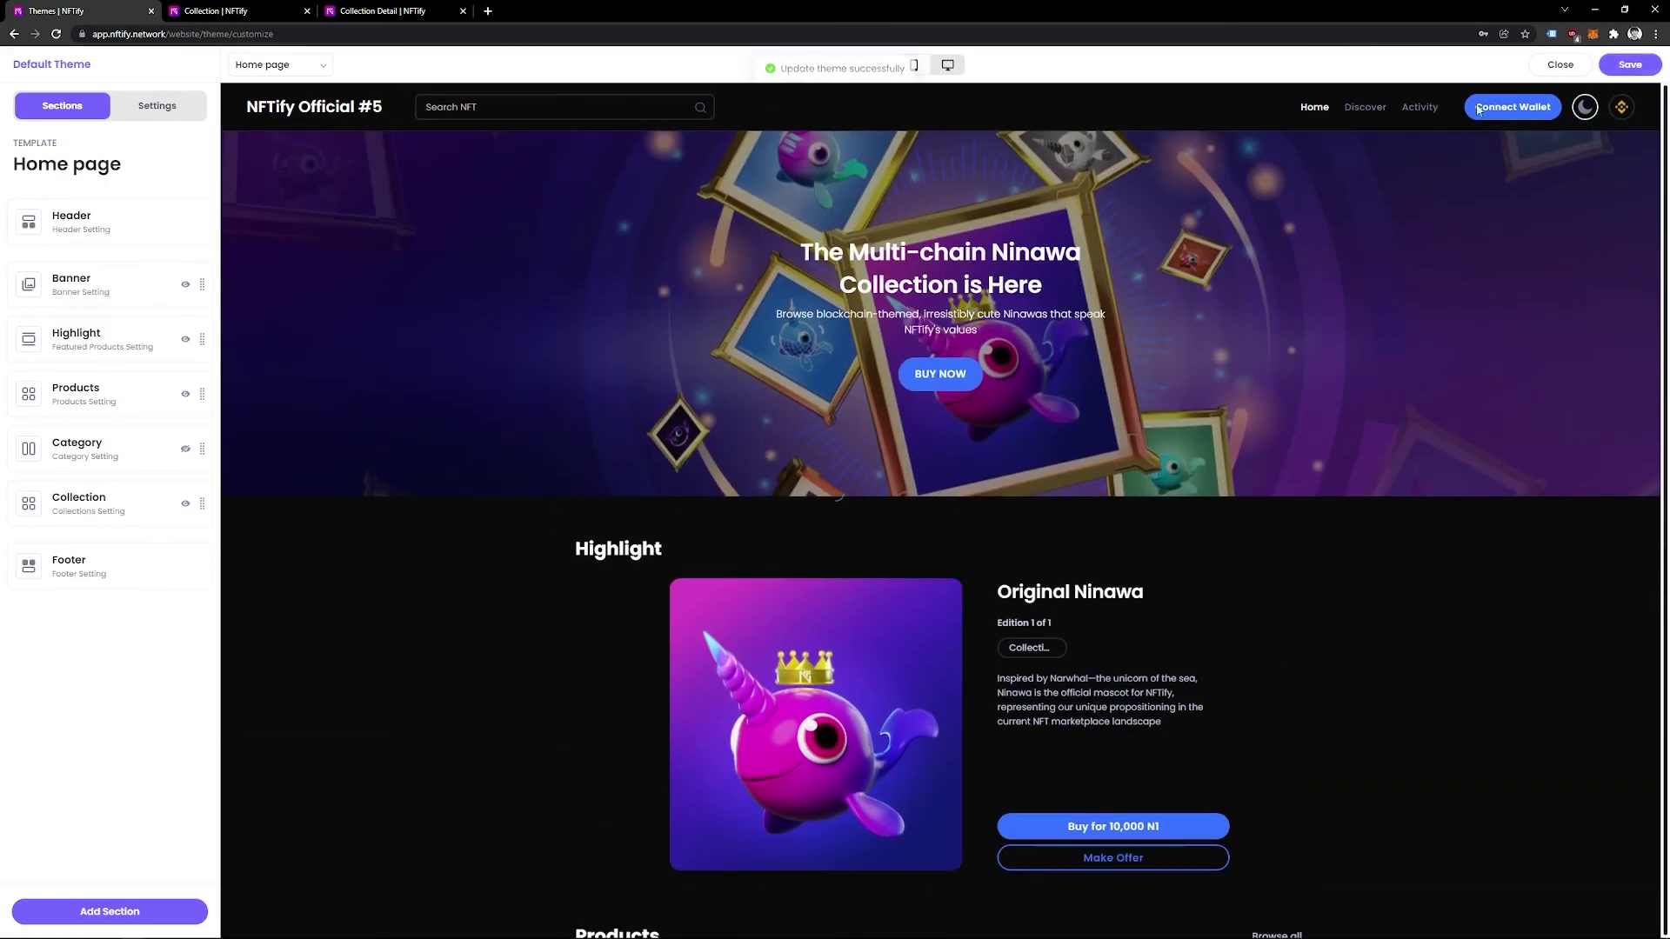